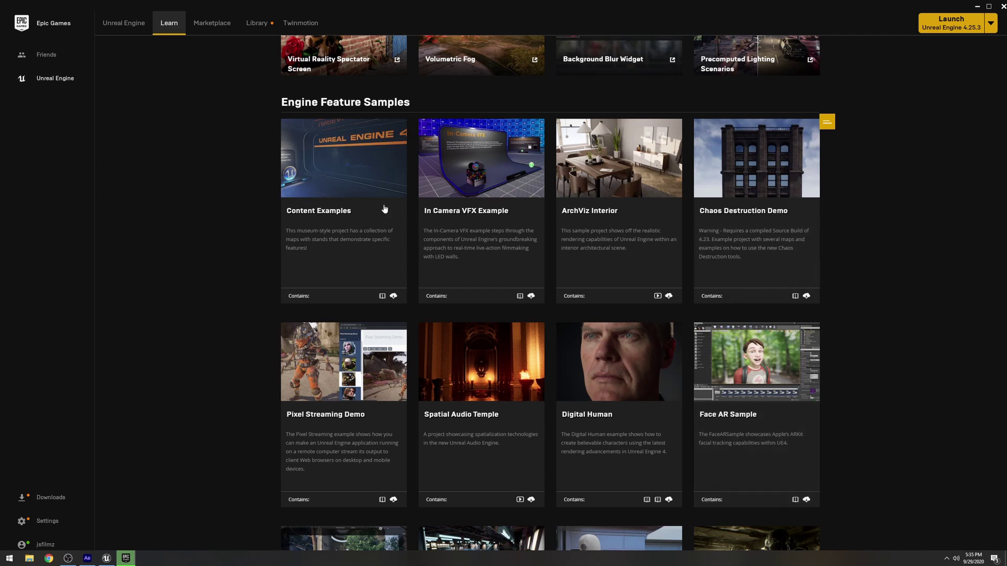
Browse the Engine Feature Samples on the Learn page down to the Infiltrator Demo.
scroll(269, 276, "down", 1)
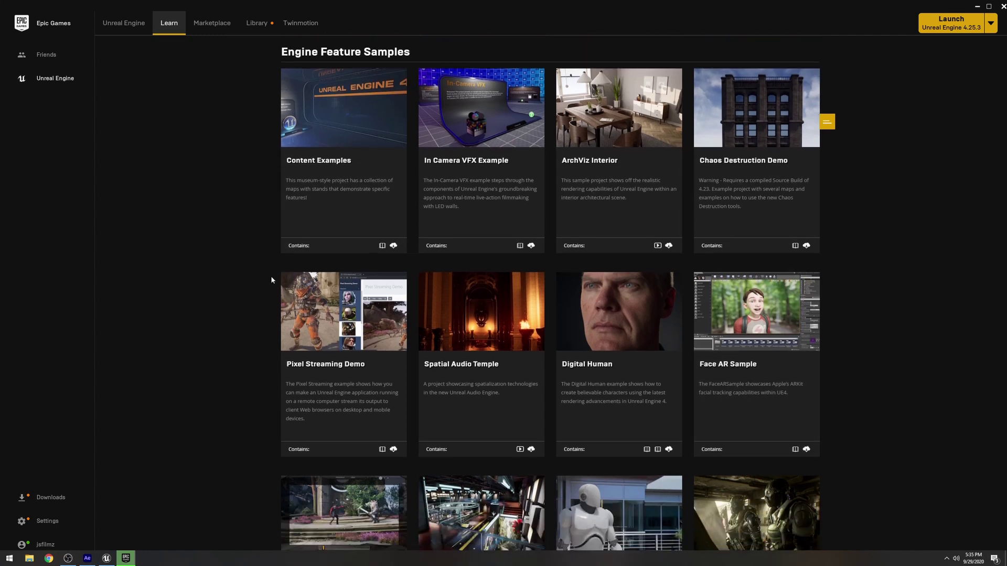
scroll(269, 276, "up", 3)
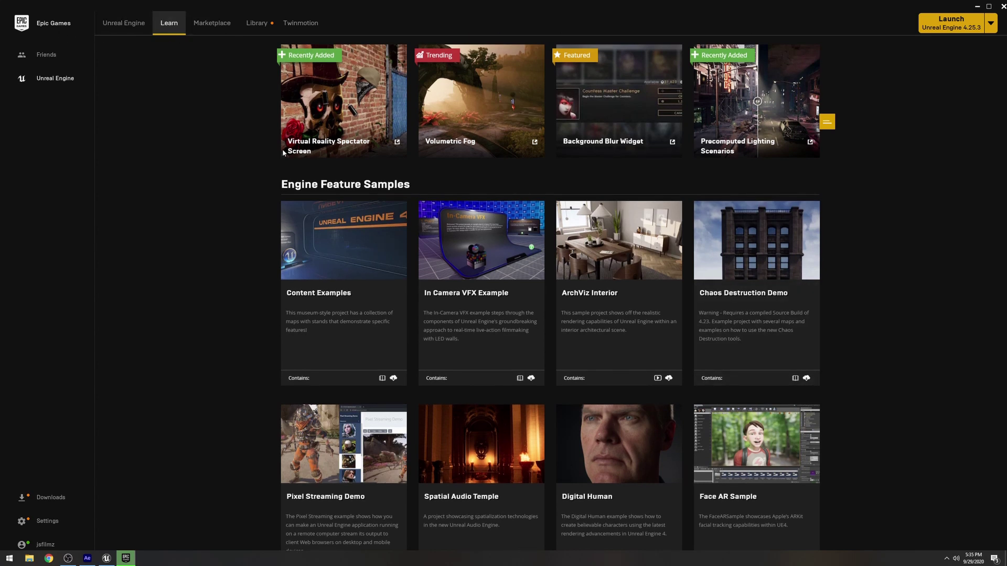
scroll(405, 272, "down", 2)
scroll(699, 256, "down", 3)
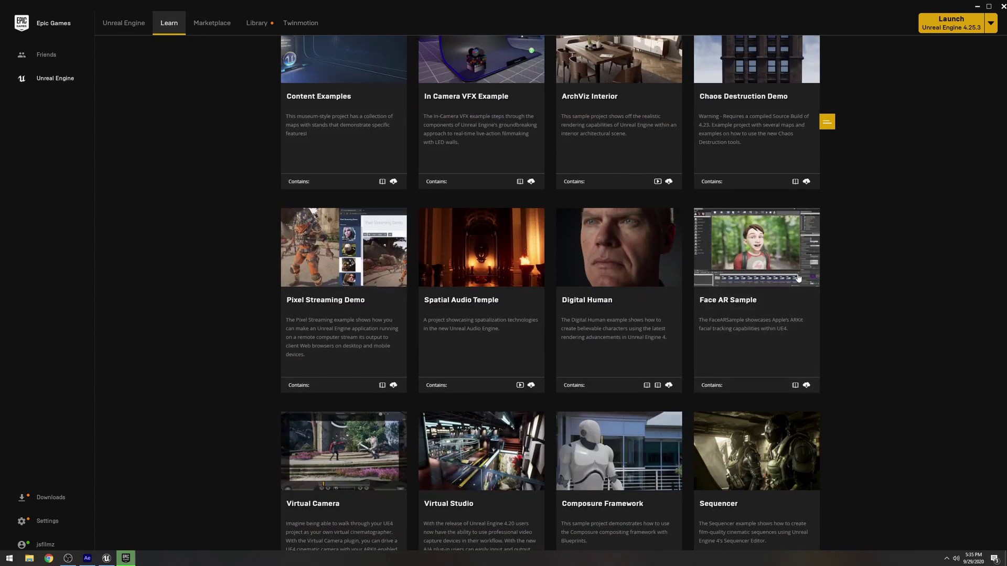
scroll(850, 267, "down", 1)
scroll(832, 283, "down", 4)
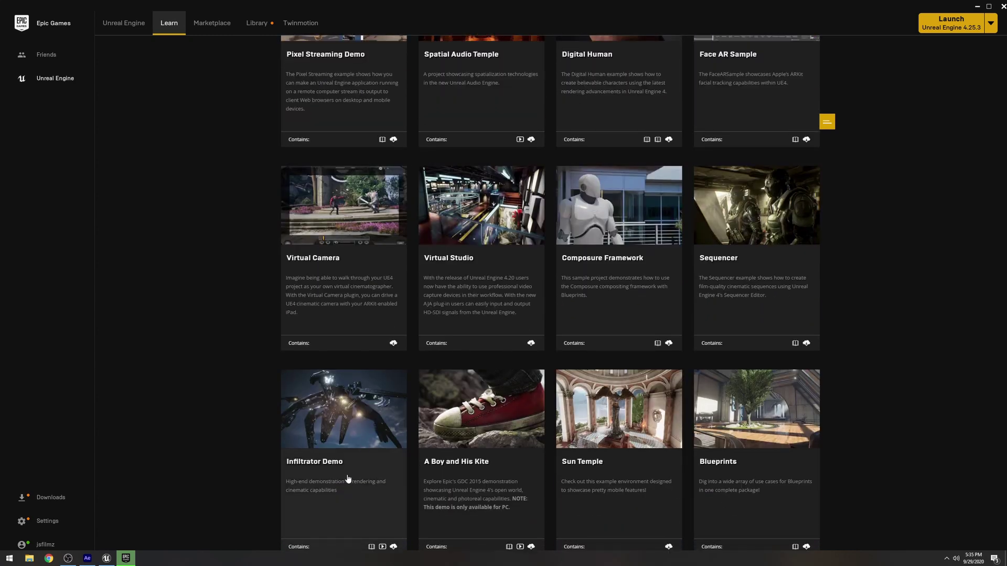
scroll(354, 479, "down", 1)
scroll(355, 479, "down", 1)
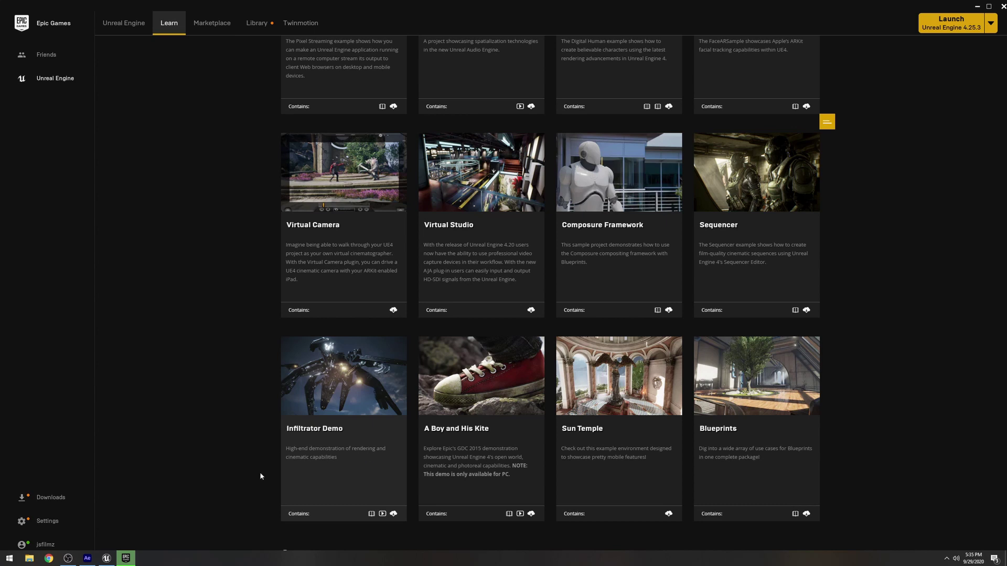
Switch to the Unreal Editor with the InfiltratorDemo project and look around the level.
left_click(107, 558)
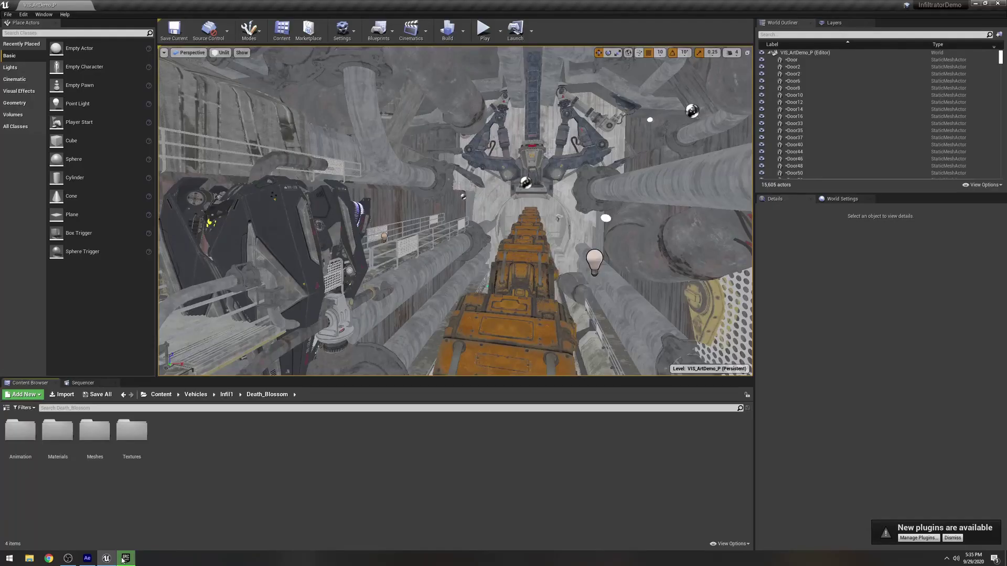
left_click(502, 205)
mouse_move(494, 206)
right_mouse_down()
mouse_move(559, 222)
mouse_move(469, 210)
mouse_move(569, 197)
mouse_move(508, 219)
right_mouse_up()
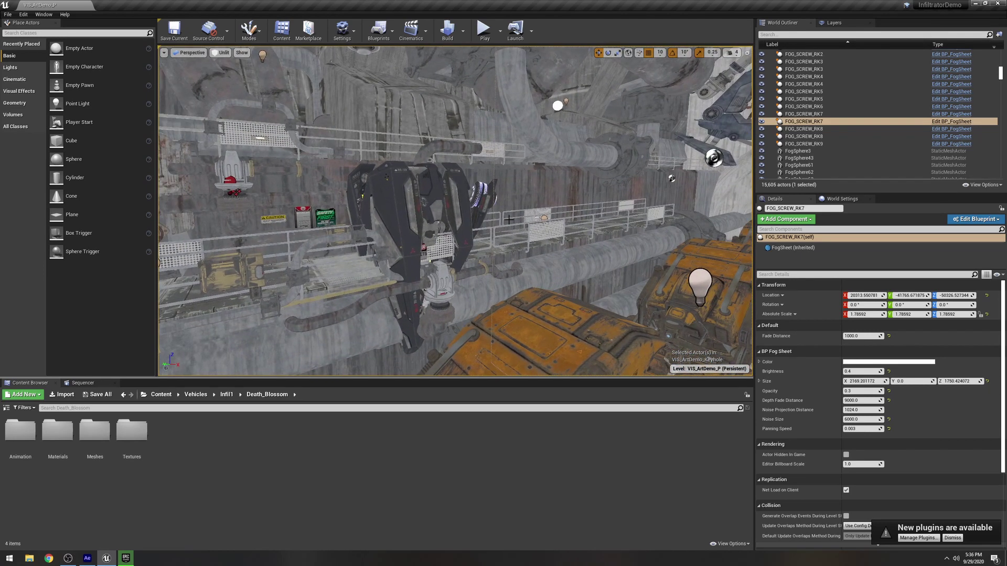
Preview the level in Lit view mode, return it to Unlit, and look around the hangar.
left_click(223, 52)
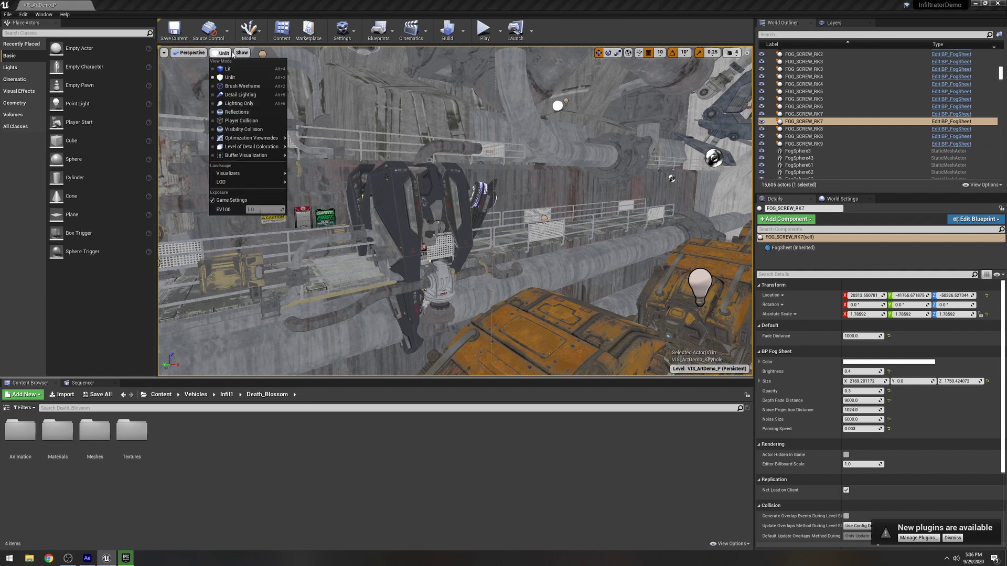
left_click(236, 72)
right_click_drag(398, 194, 446, 189)
right_click_drag(262, 95, 262, 95)
left_click(220, 52)
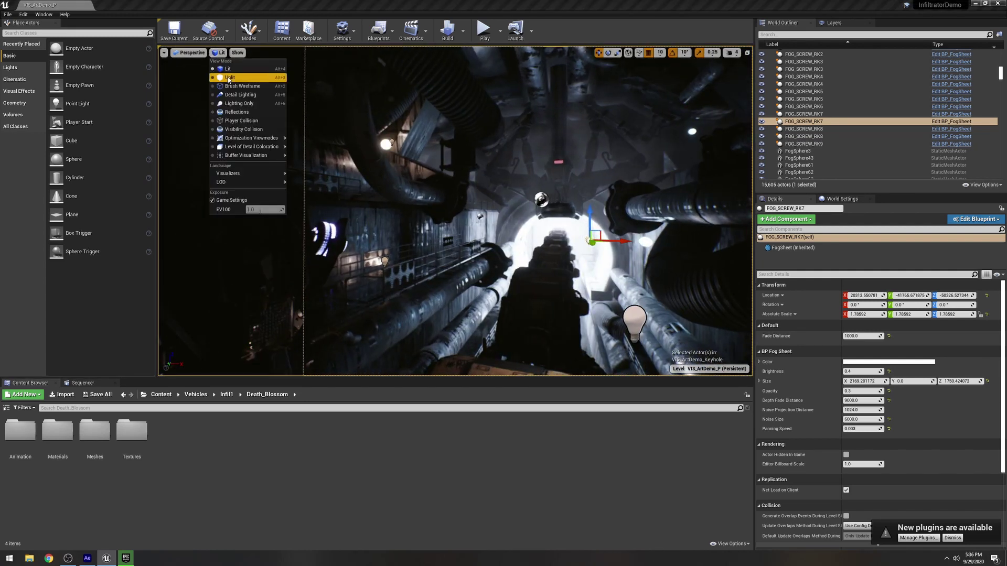
left_click(236, 82)
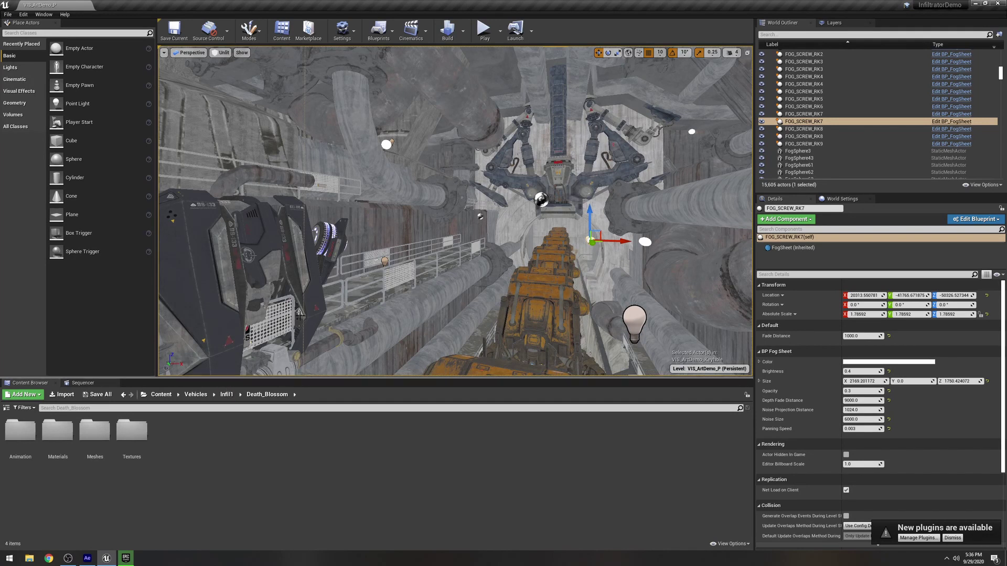
right_click_drag(347, 357, 163, 351)
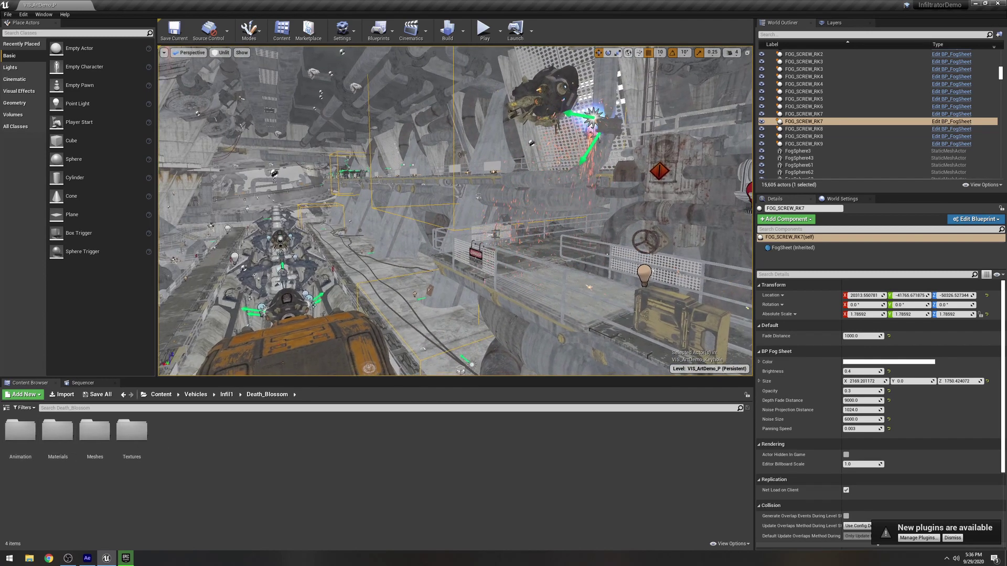
right_click_drag(564, 228, 543, 223)
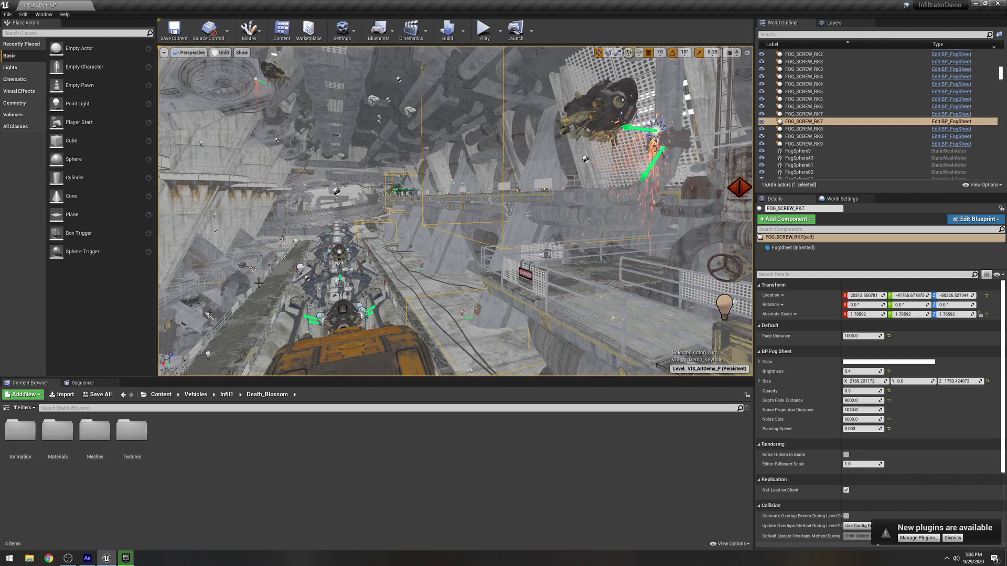
Open the Meshes folder under Content > Vehicles > Infil1 > Death_Blossom.
left_click(158, 395)
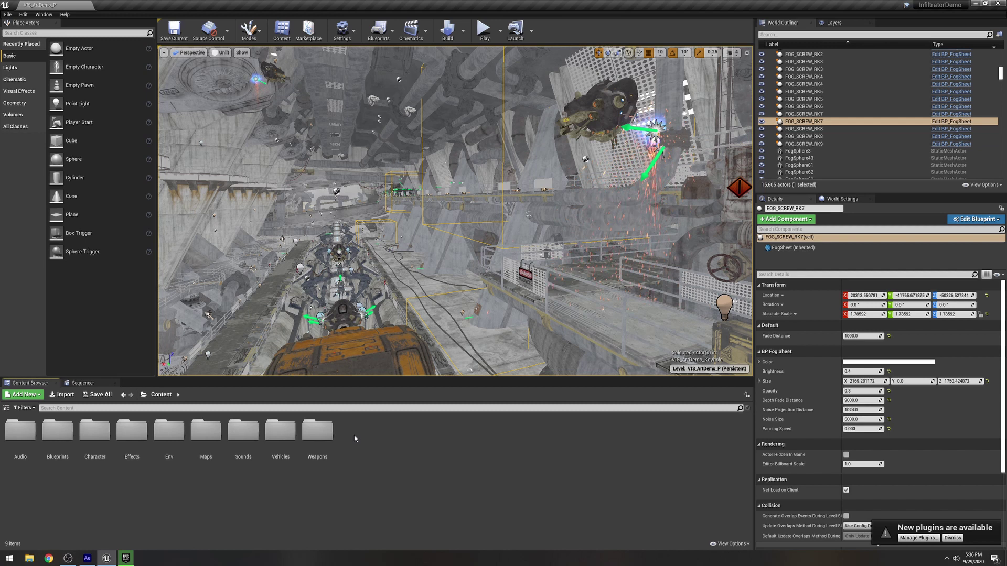
double_click(280, 432)
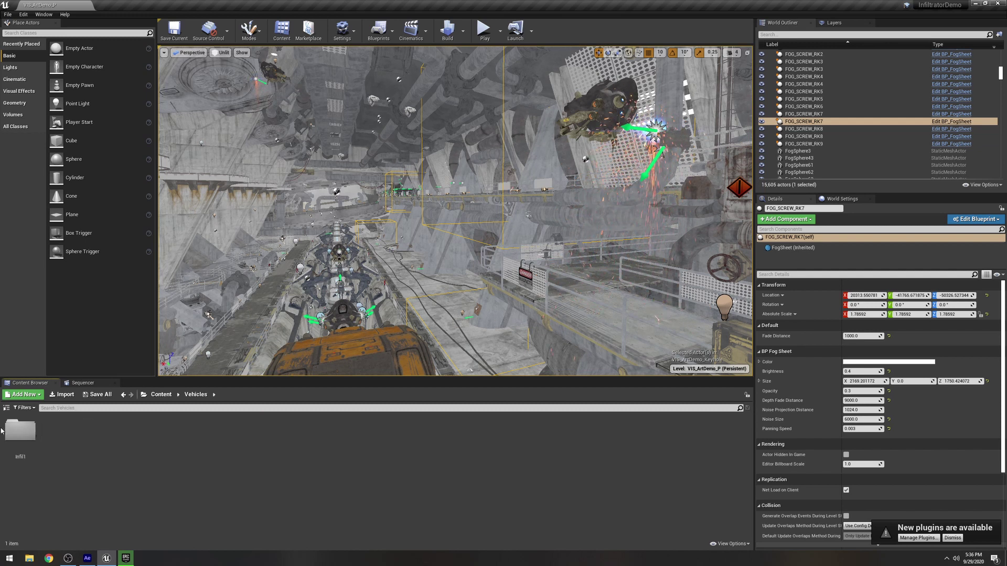
double_click(20, 429)
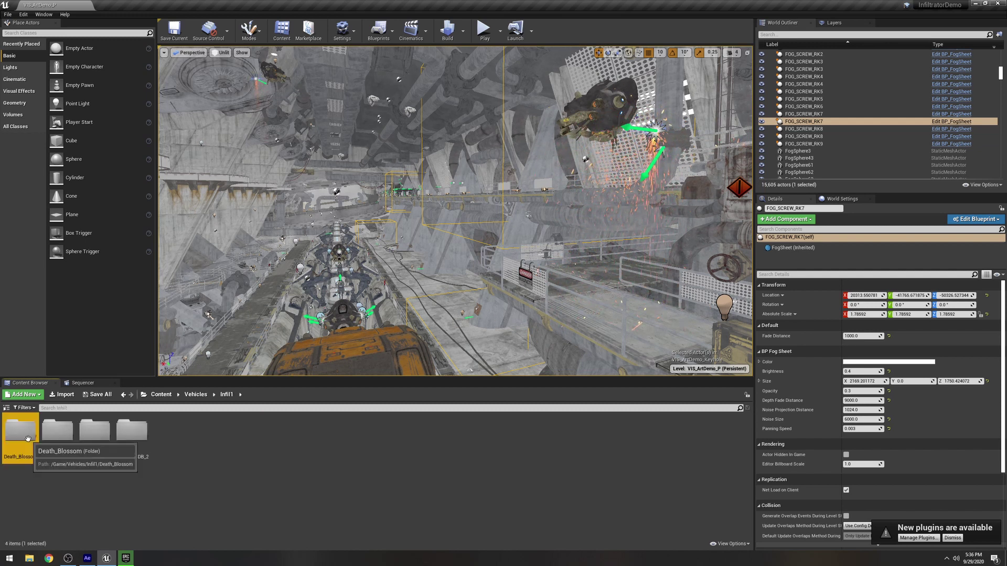
double_click(20, 430)
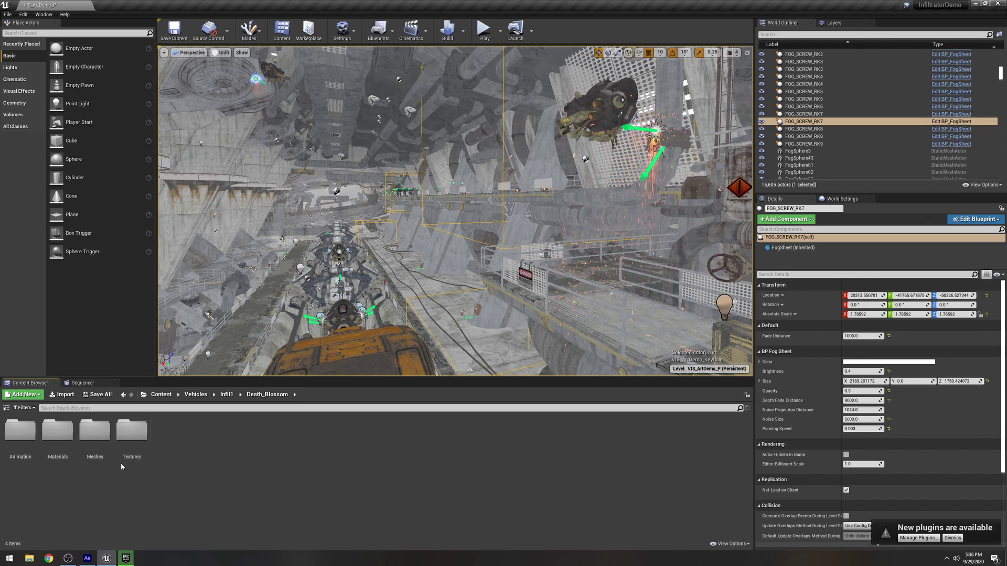
double_click(95, 431)
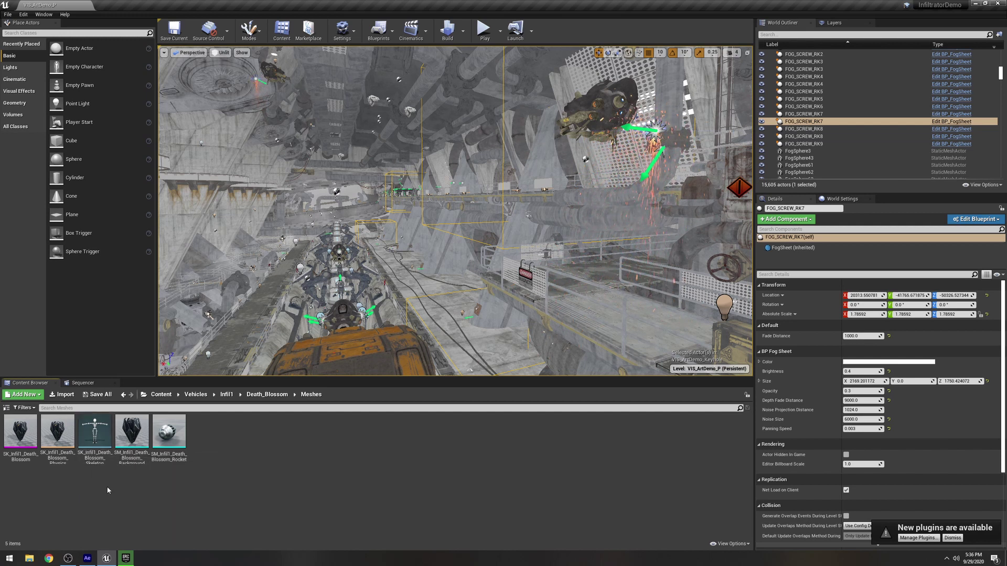
Migrate the SK_Infil1_Death_Blossom skeletal mesh with its dependencies into the Content folder of the tracking project in Unreal Projects.
right_click(19, 438)
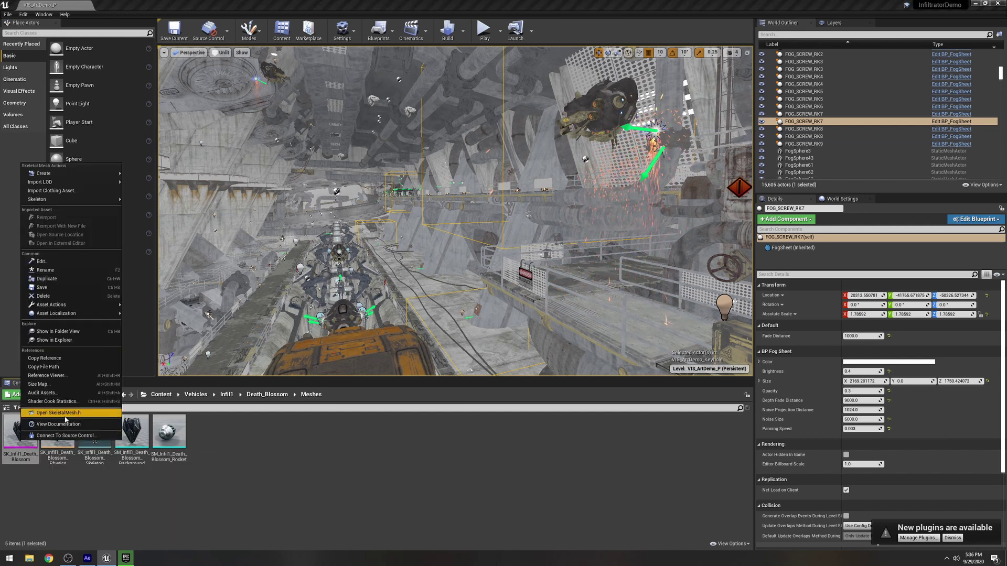
mouse_move(80, 309)
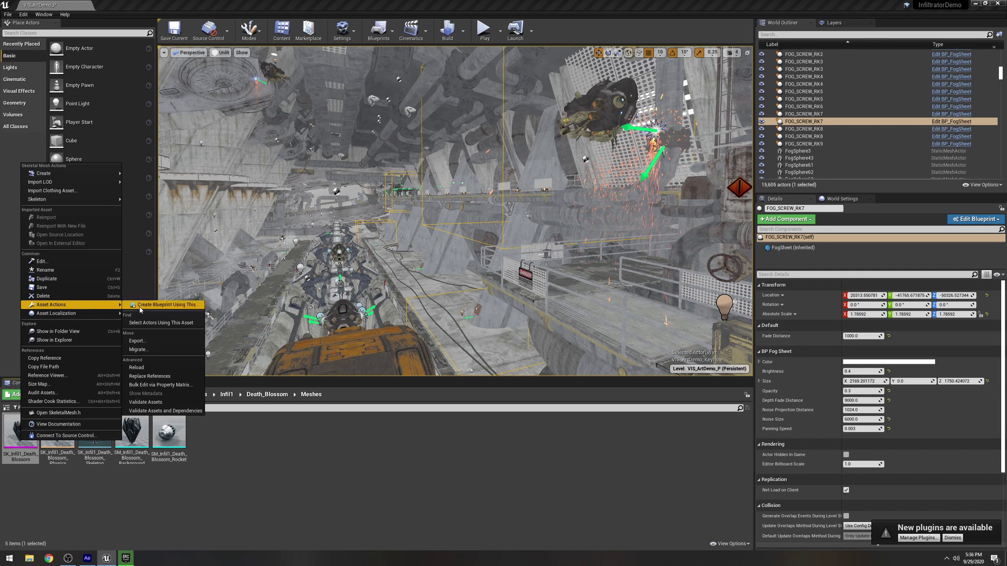
left_click(137, 349)
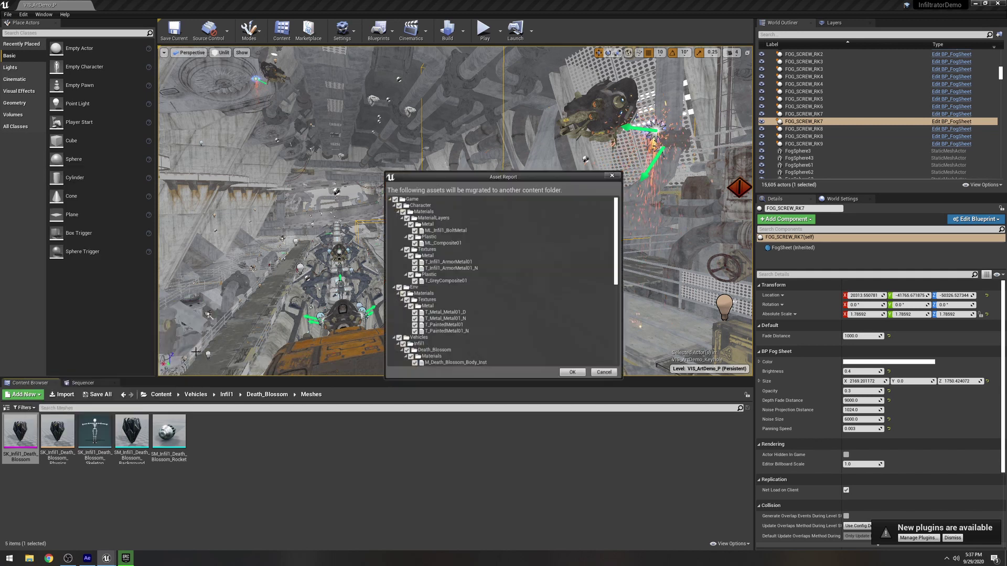
left_click(572, 372)
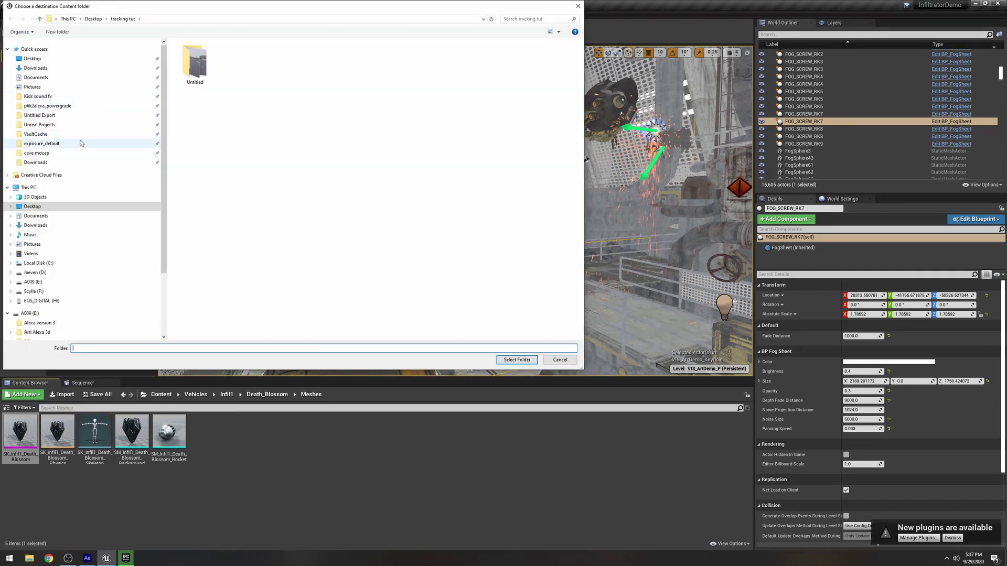
left_click(133, 125)
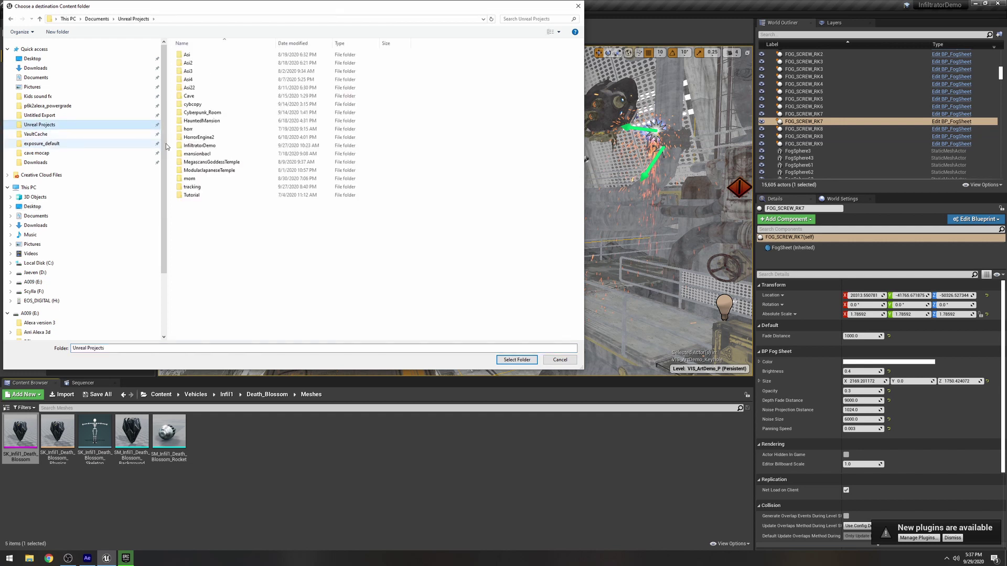
left_click(193, 186)
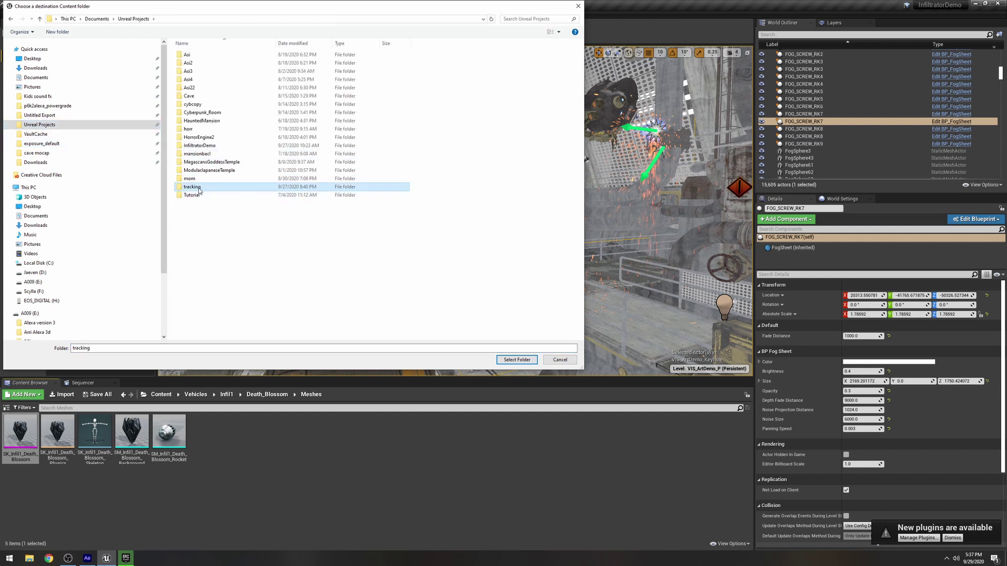
double_click(220, 187)
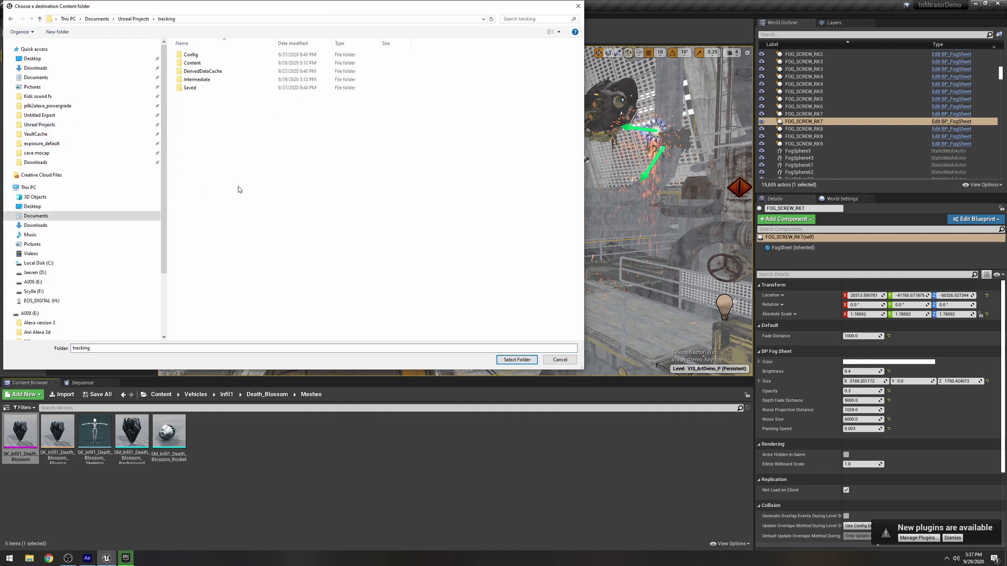
double_click(192, 63)
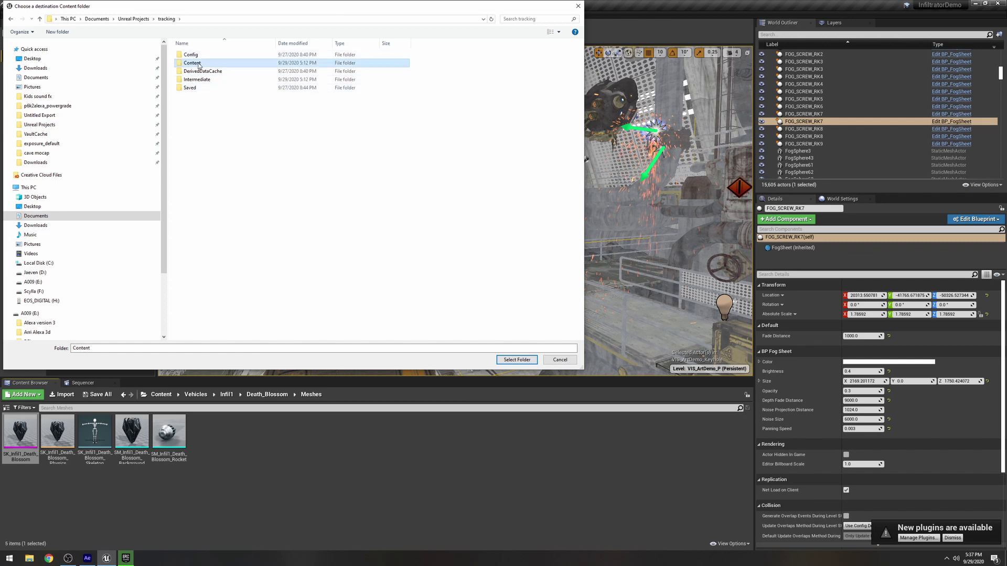
left_click(516, 360)
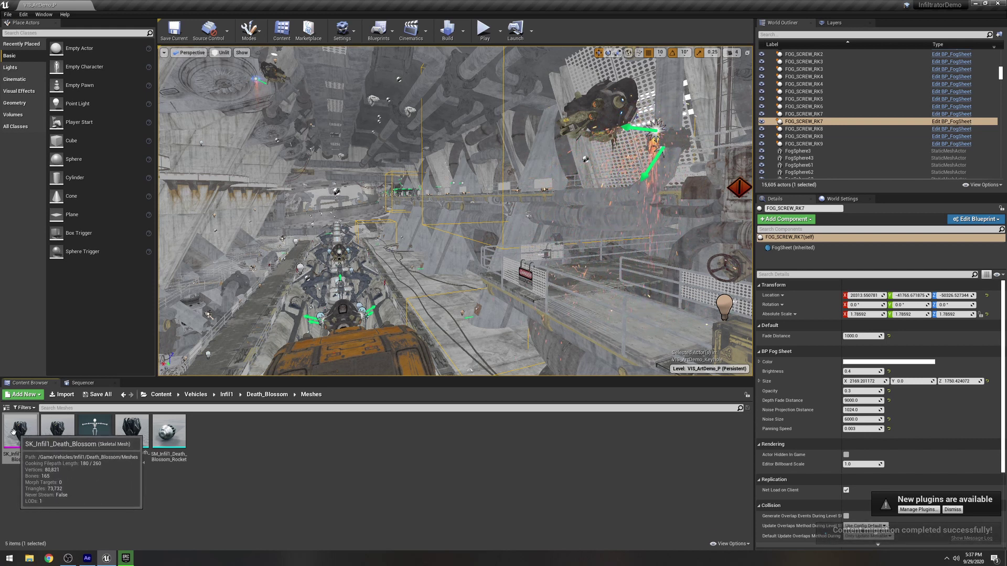
Migrate the Death_Blossom Animation folder into the Content folder of the tracking project.
left_click(226, 394)
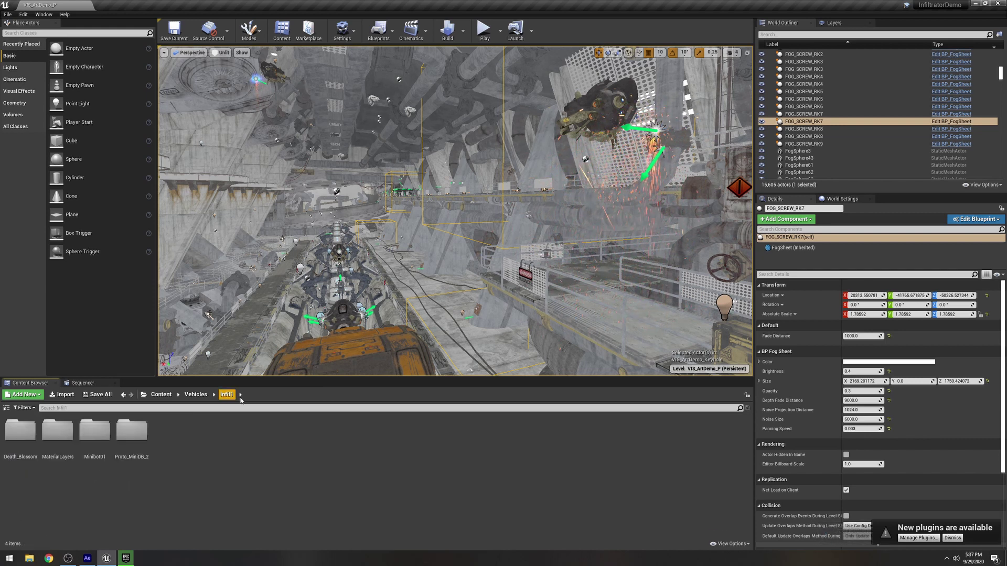
double_click(20, 431)
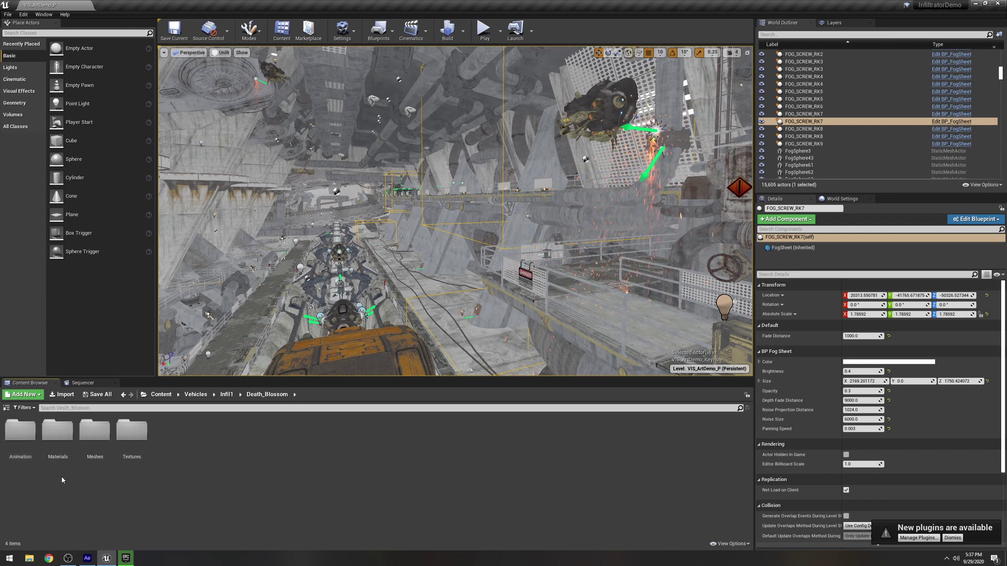
right_click(21, 435)
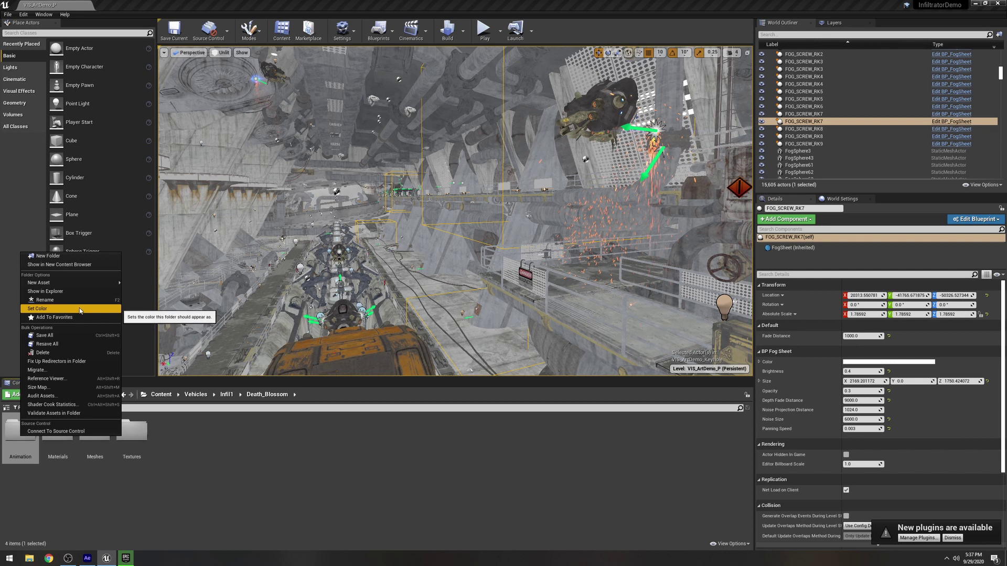
left_click(37, 370)
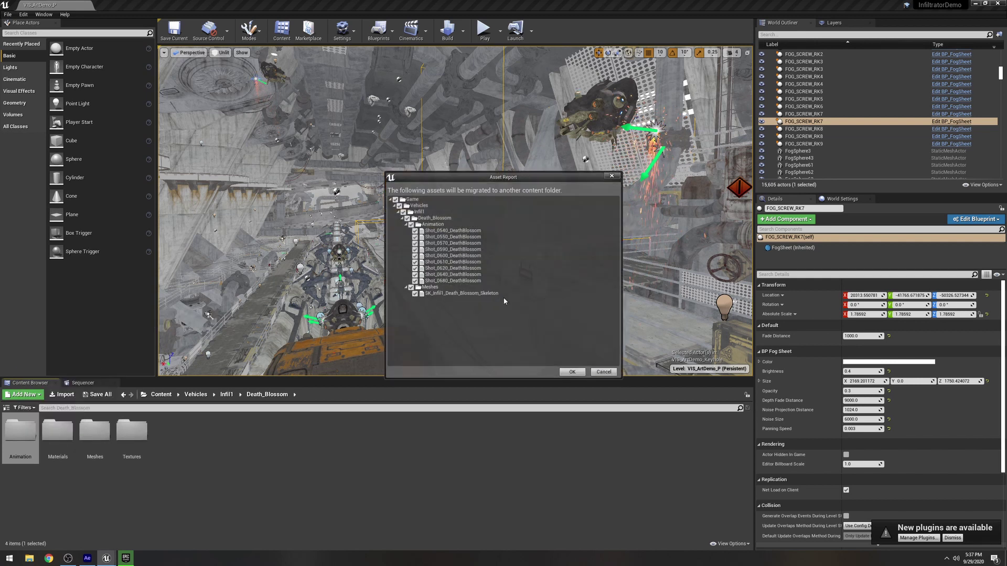
left_click(572, 372)
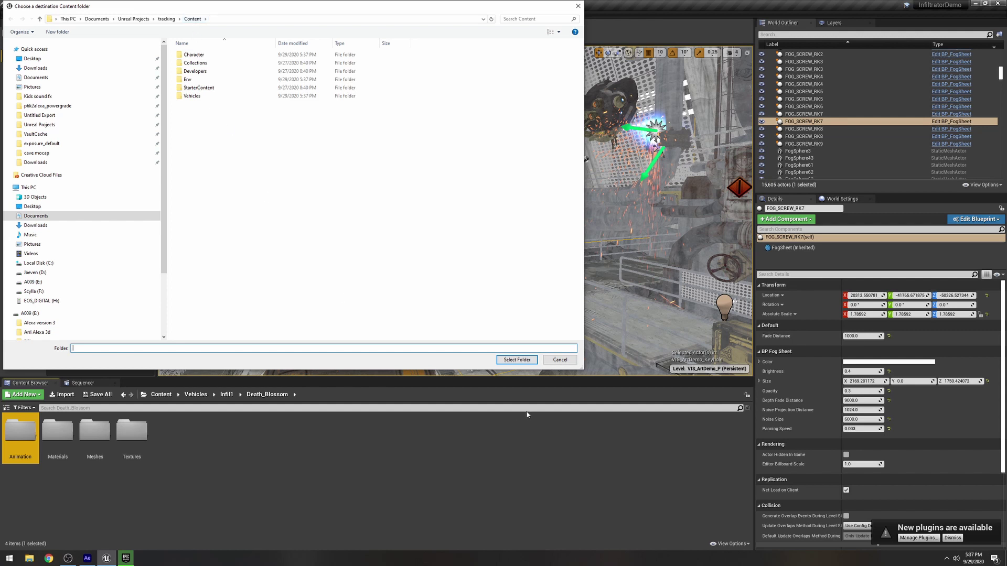
left_click(506, 361)
left_click(529, 304)
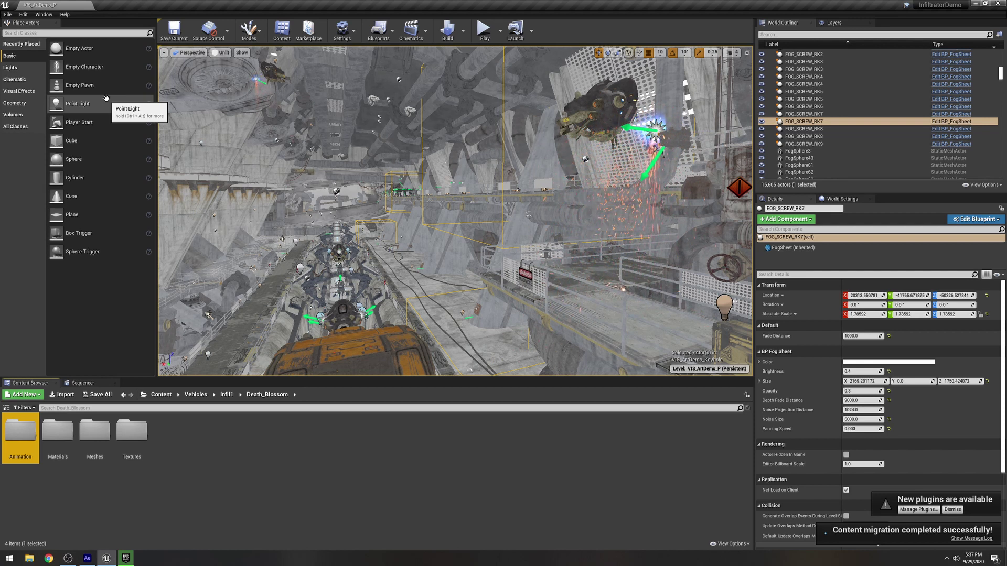
Open the tracking project and widen the viewport and Take Recorder areas of the editor layout.
left_click(8, 15)
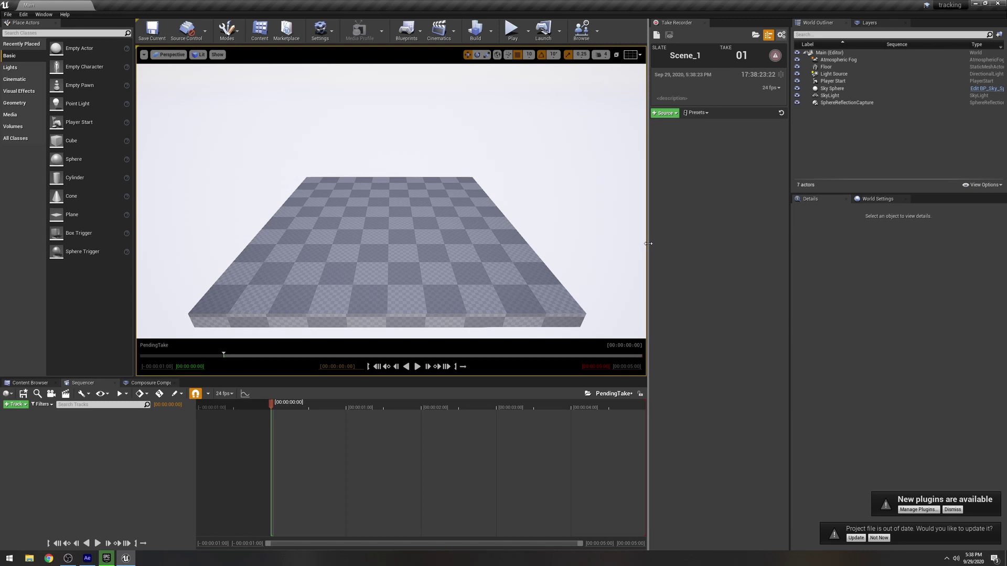
left_click_drag(648, 251, 702, 260)
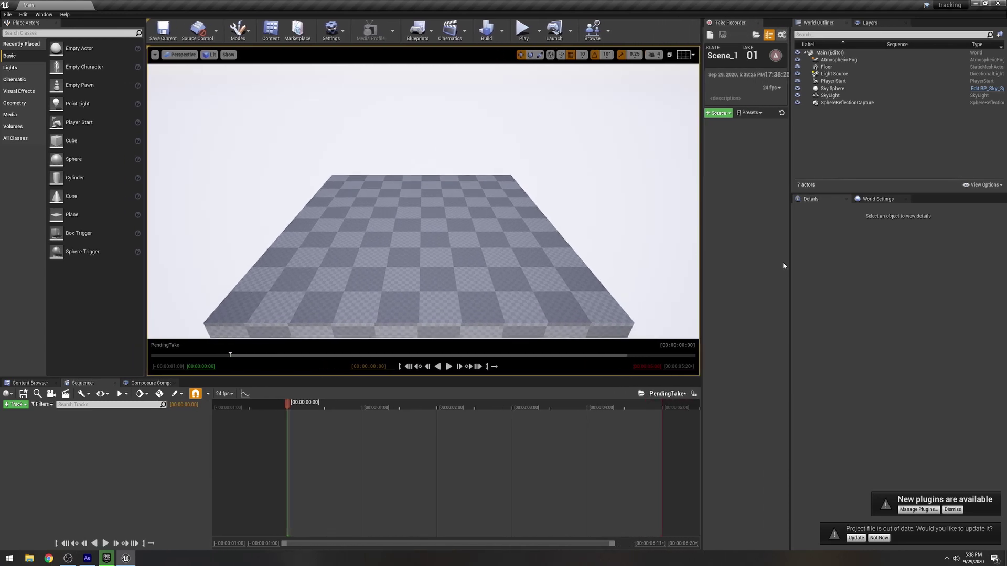
left_click_drag(790, 265, 851, 267)
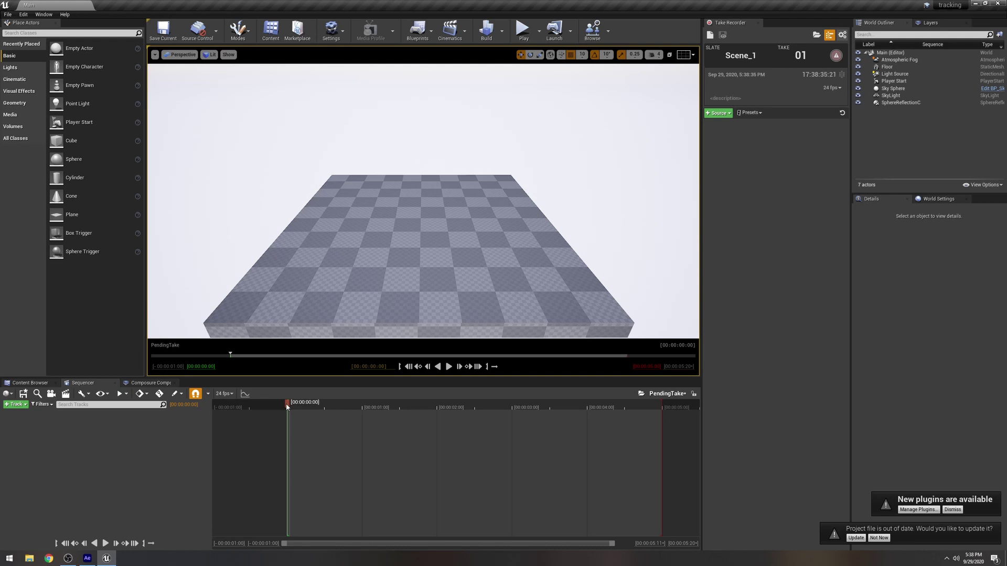
Add a level sequence saved as NewLevelSequence in the Content folder and set its frame rate to 24 fps.
left_click(153, 385)
left_click(91, 384)
left_click(450, 28)
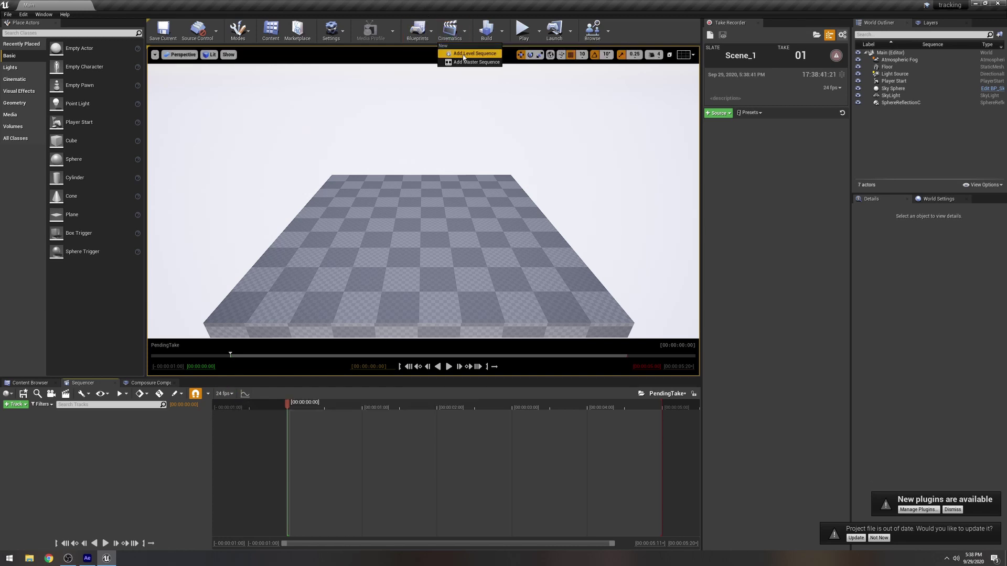
left_click(472, 50)
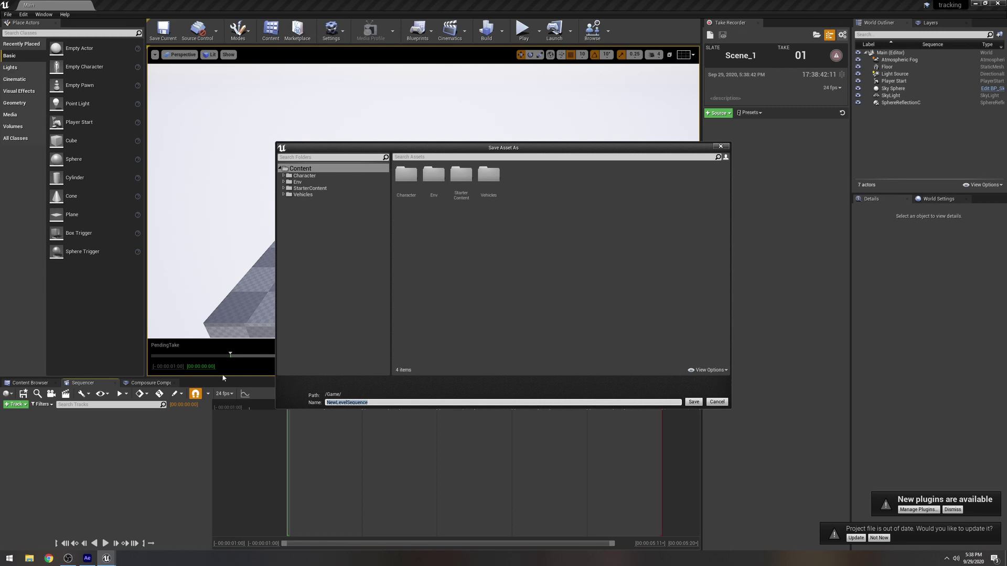
left_click(695, 403)
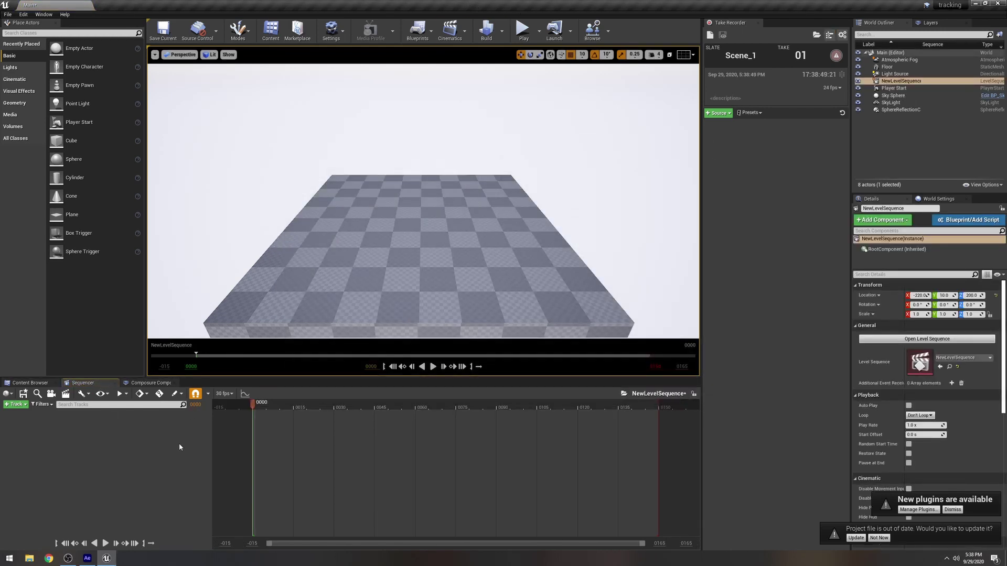
left_click(224, 394)
left_click(221, 263)
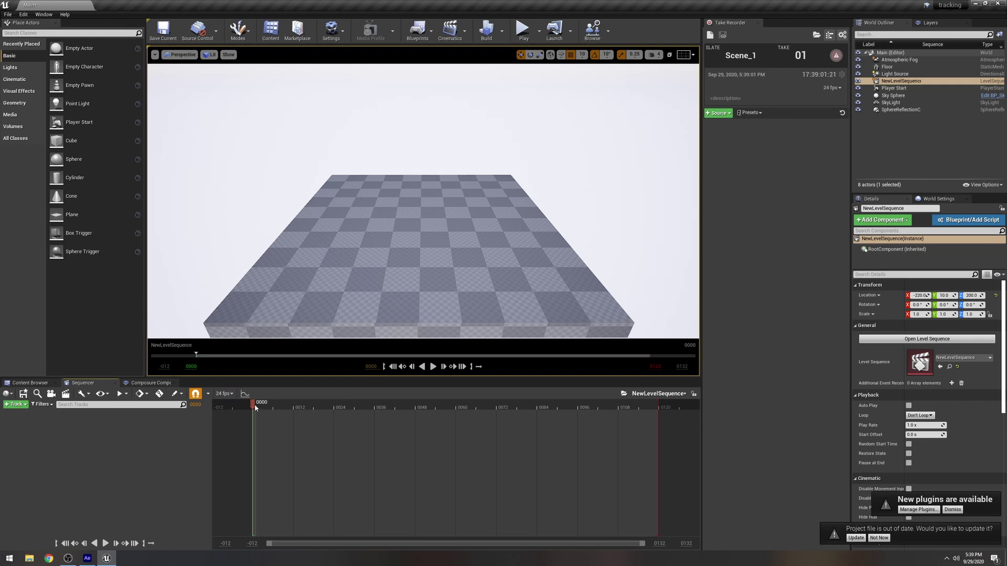
Create a cine camera in the sequence and import camera.fbx onto it with Match by Name Only and Create Cameras off.
left_click(51, 396)
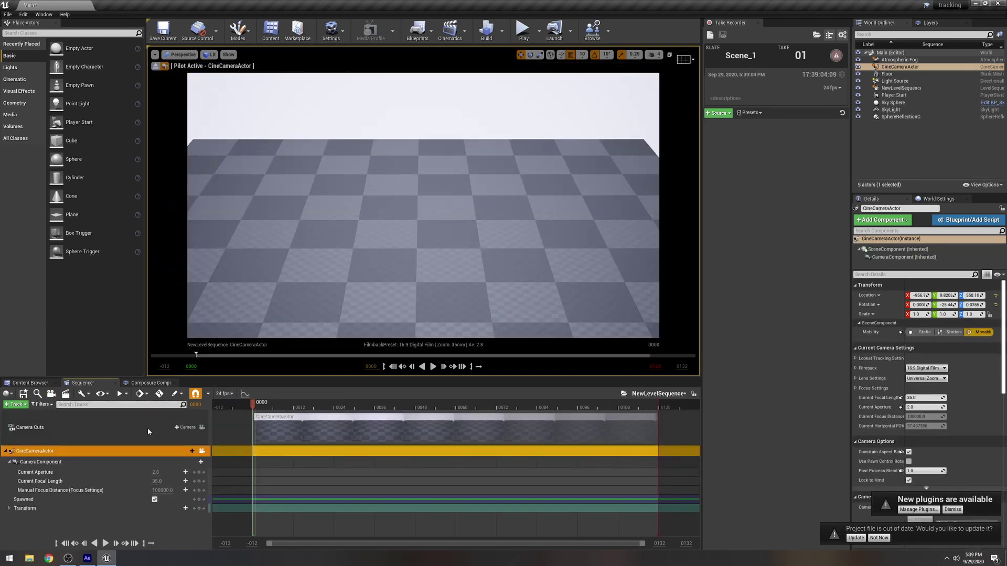
right_click(48, 454)
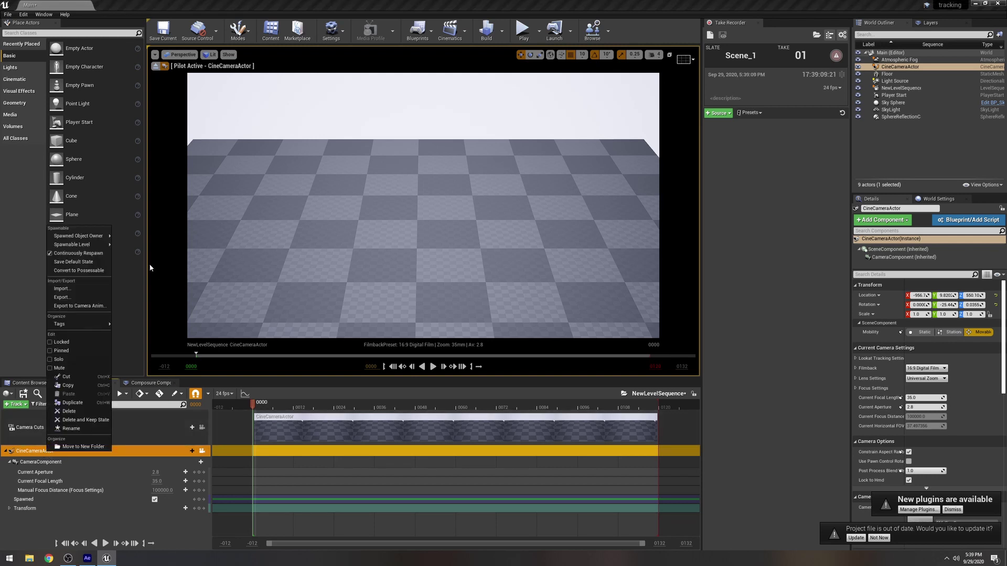
left_click(77, 291)
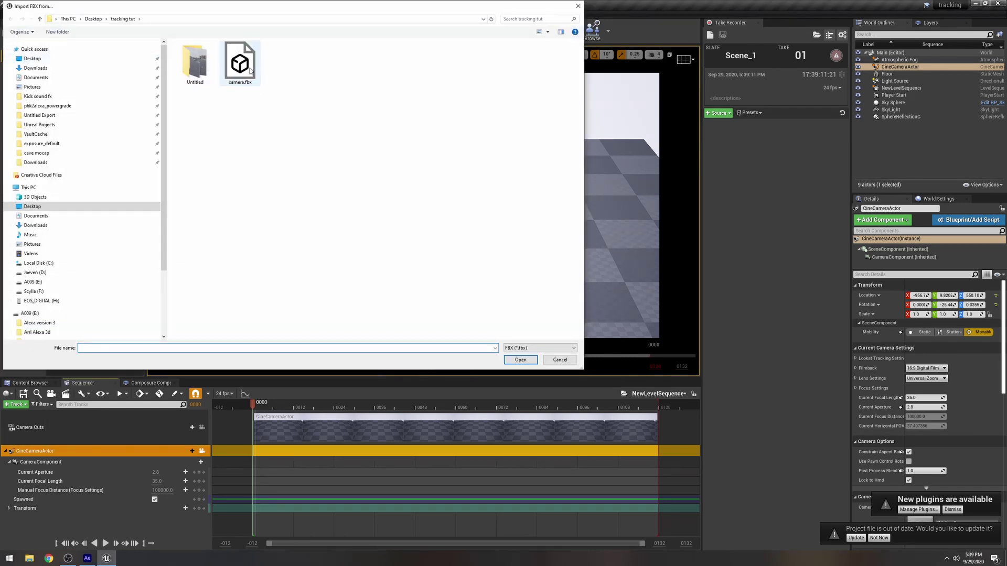
double_click(250, 70)
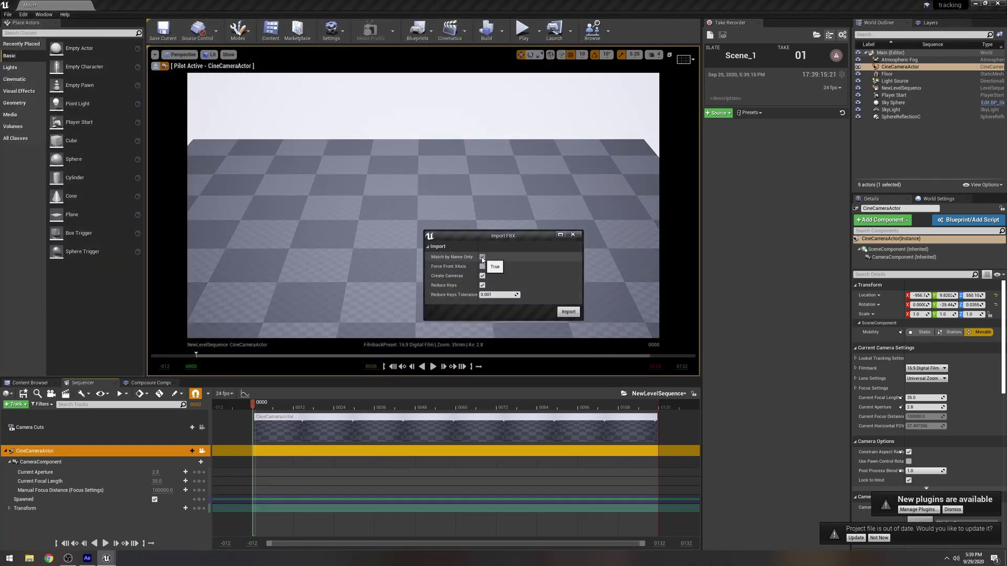
left_click(483, 257)
left_click(483, 276)
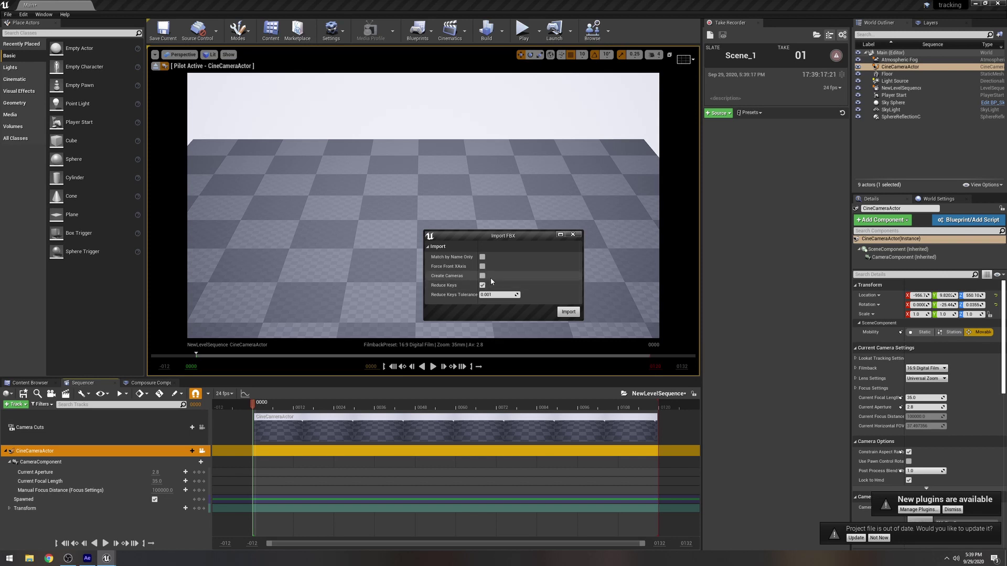
left_click(568, 312)
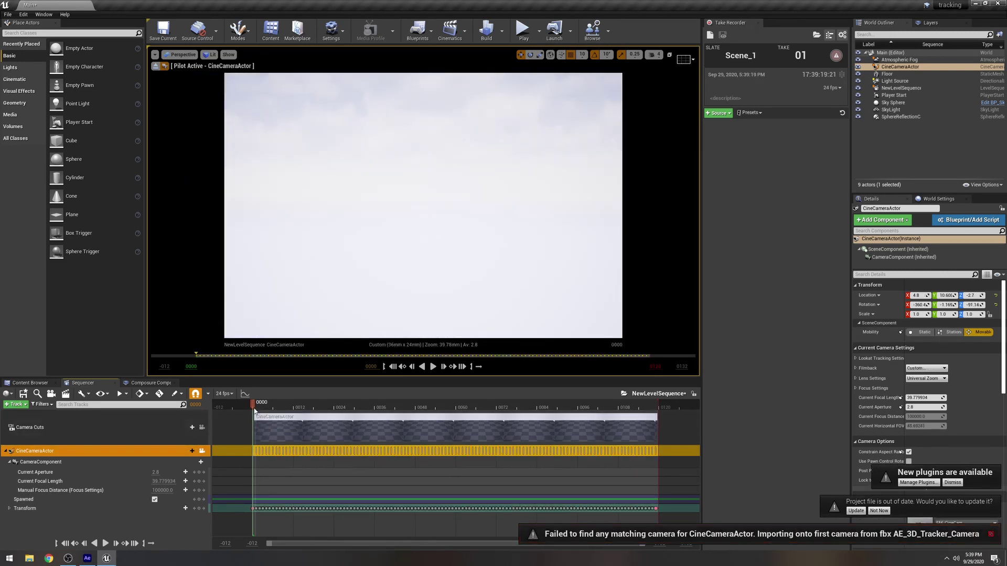
Preview the imported camera motion, return to frame 0 and set the camera's filmback to 16:9 Digital Film.
key("space")
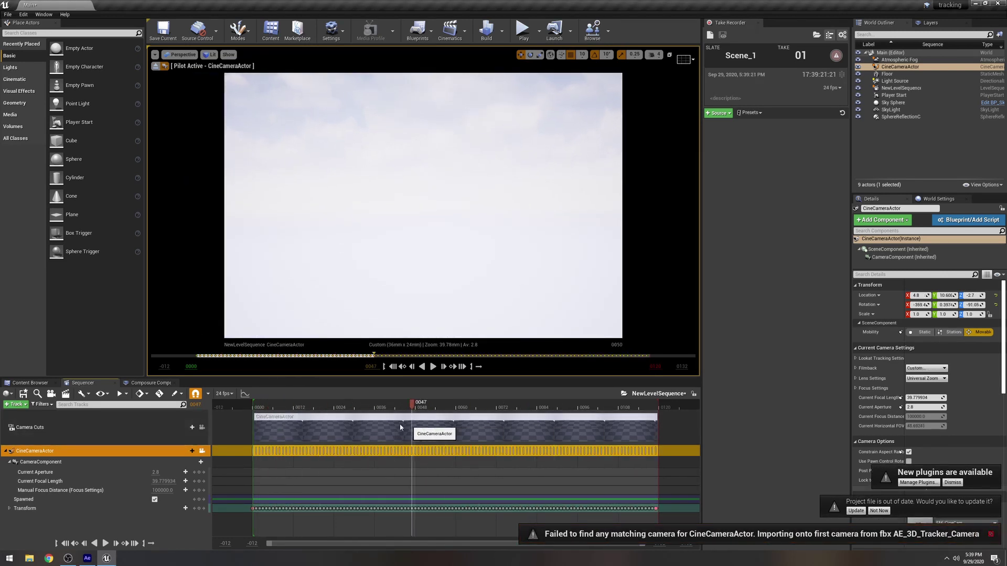
left_click_drag(400, 424, 254, 423)
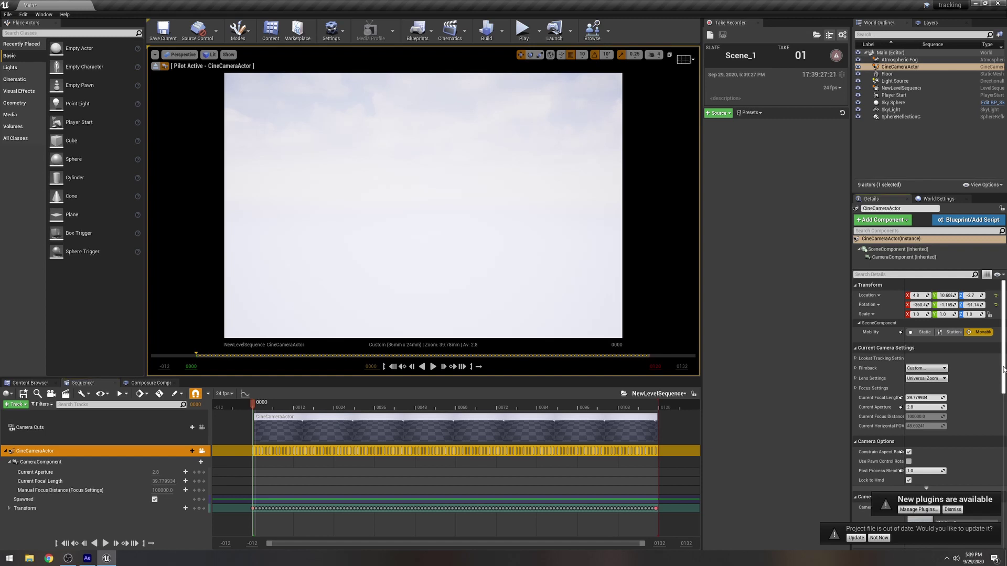
left_click(927, 369)
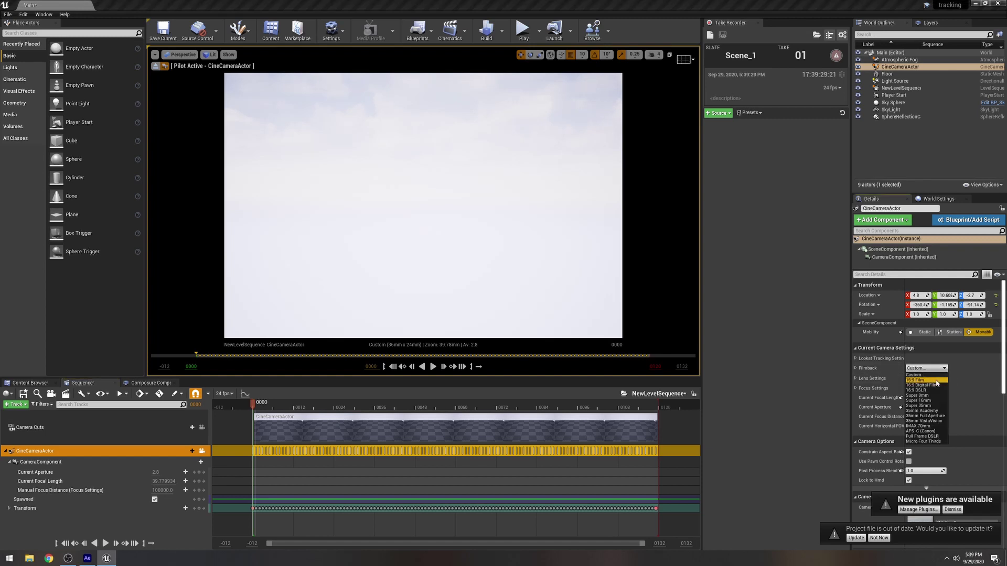
left_click(937, 380)
left_click(938, 370)
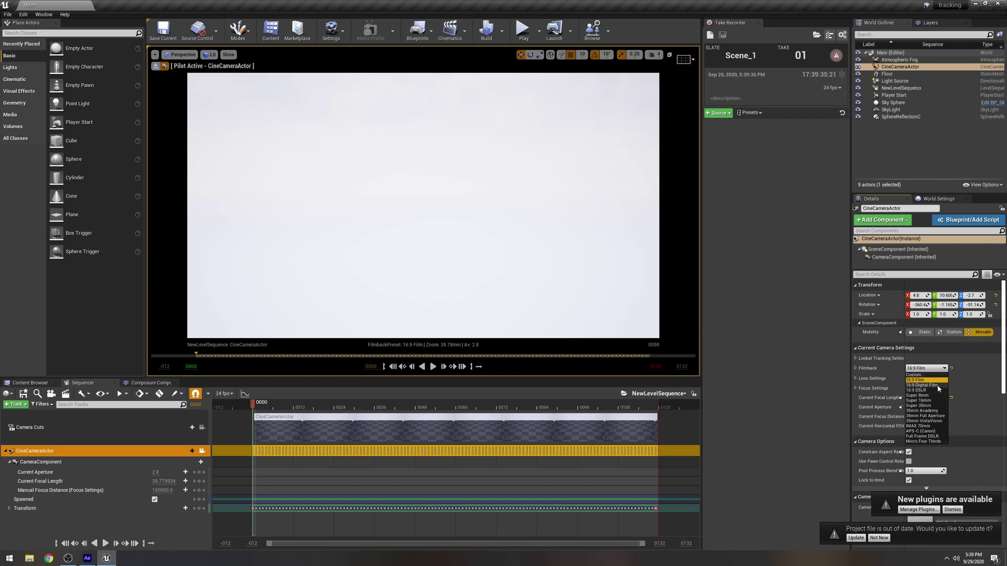
left_click(937, 386)
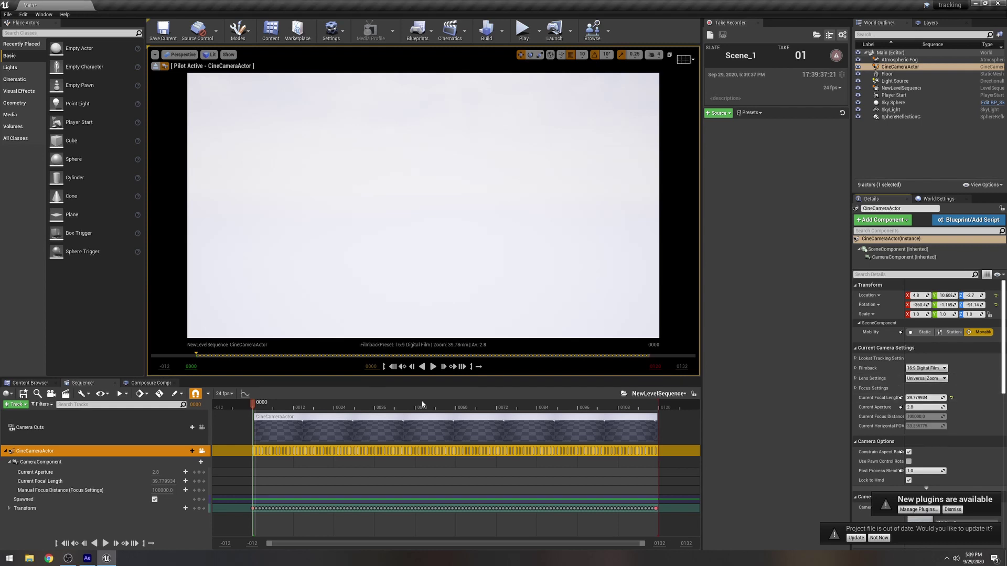
mouse_move(252, 404)
left_mouse_down()
mouse_move(582, 417)
mouse_move(245, 418)
mouse_move(253, 418)
left_mouse_up()
Change the viewport to Default Viewport, leave the camera view and hide the actor icons with Game View.
left_click(155, 54)
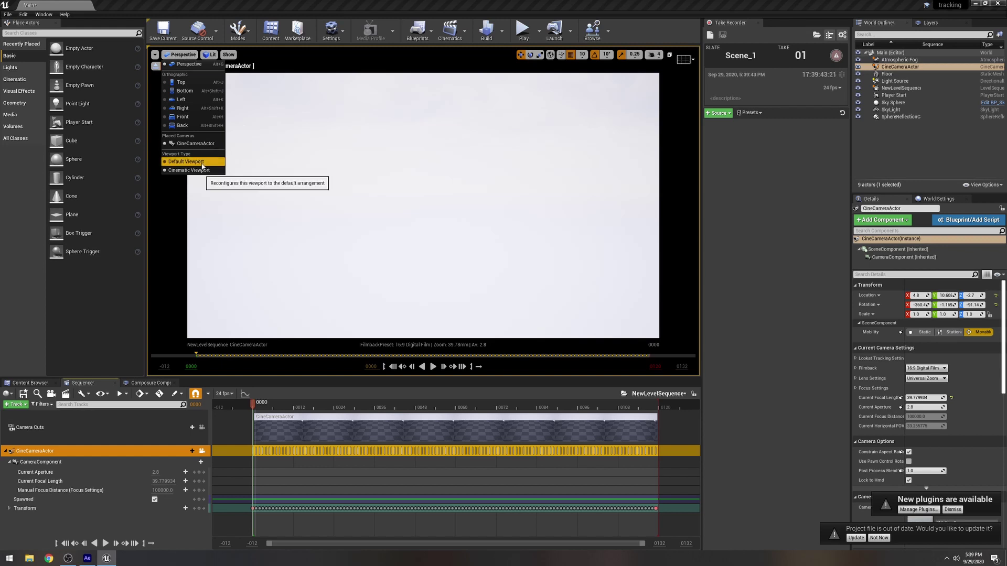
left_click(173, 161)
right_click_drag(518, 248, 530, 207)
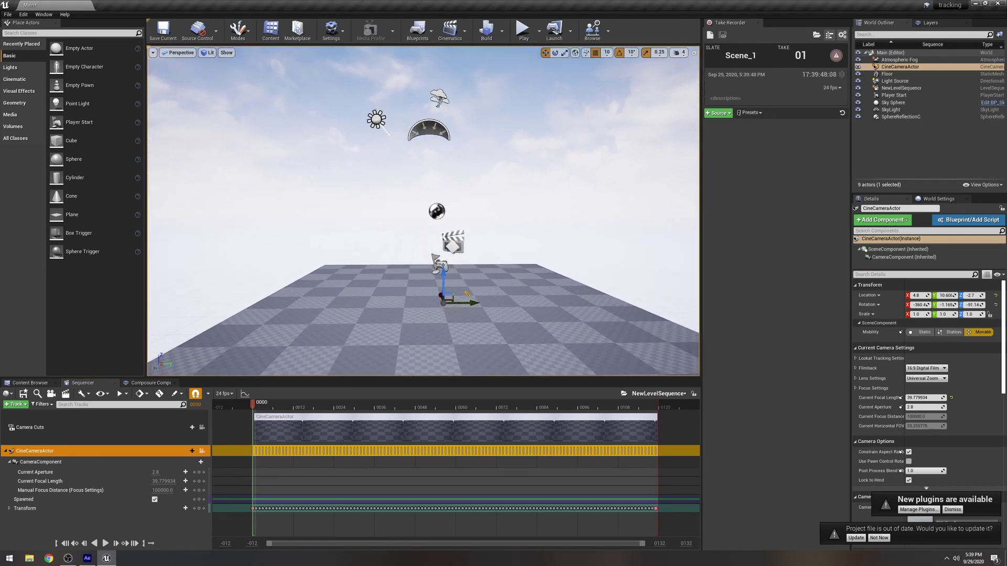
left_click(390, 248)
key("g")
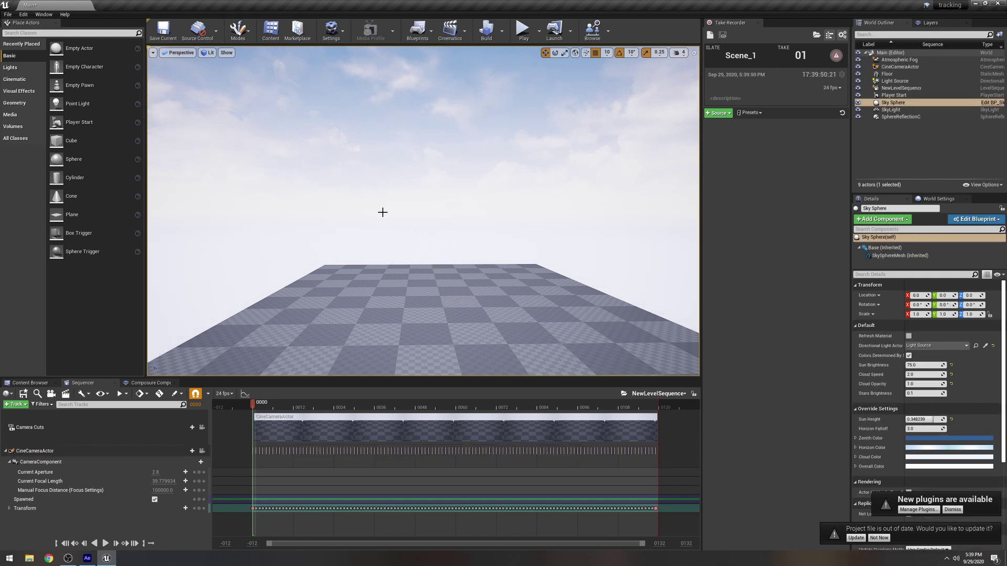
Open the Death_Blossom folder under Content > Vehicles > Infil1.
left_click(27, 384)
double_click(135, 436)
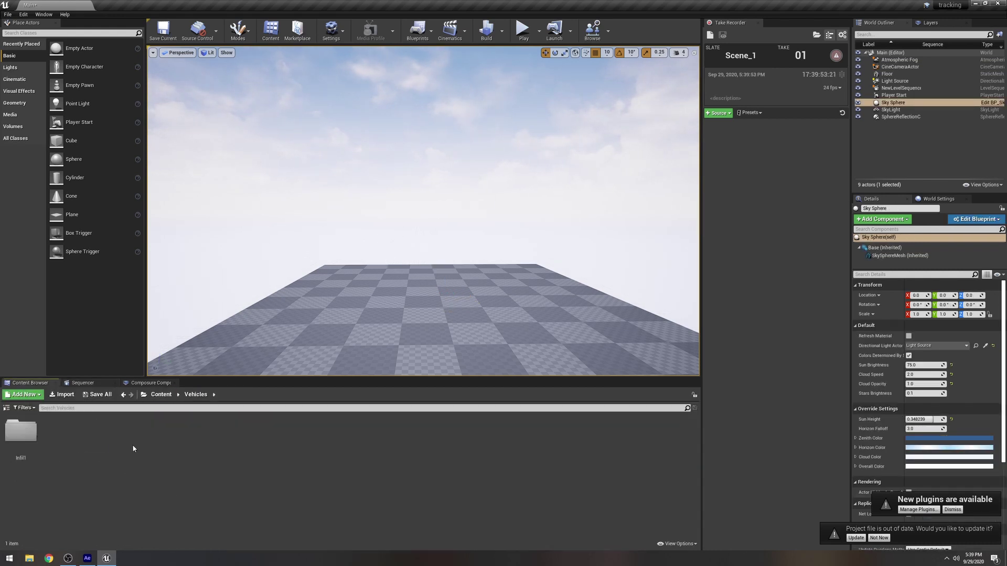
double_click(24, 434)
left_click(33, 438)
double_click(33, 437)
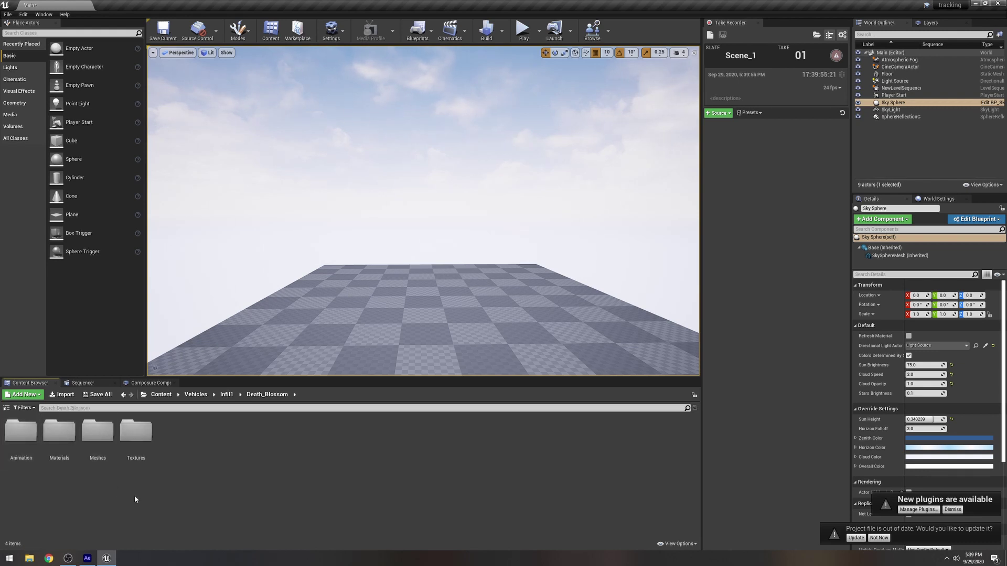
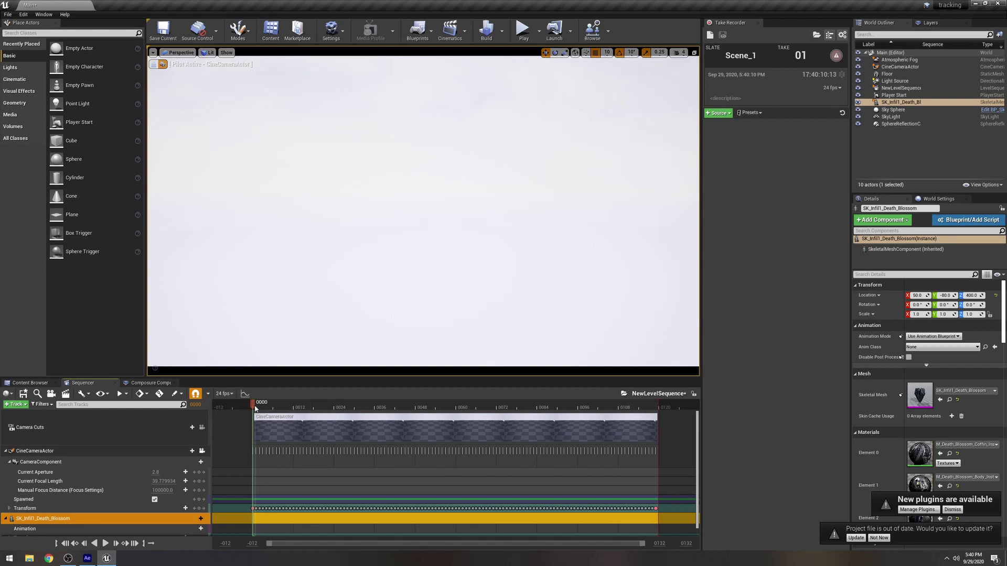
Change the viewport to Cinematic Viewport, leave the camera view with icons shown, and frame the whole Death Blossom ship.
left_click(153, 52)
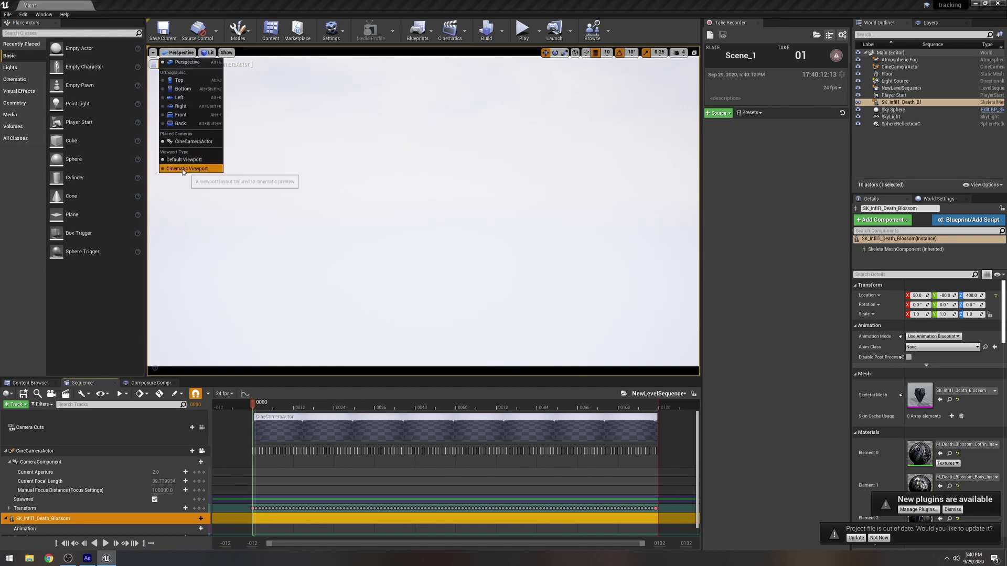
left_click(178, 161)
right_click_drag(418, 218, 440, 223)
key("g")
key("w")
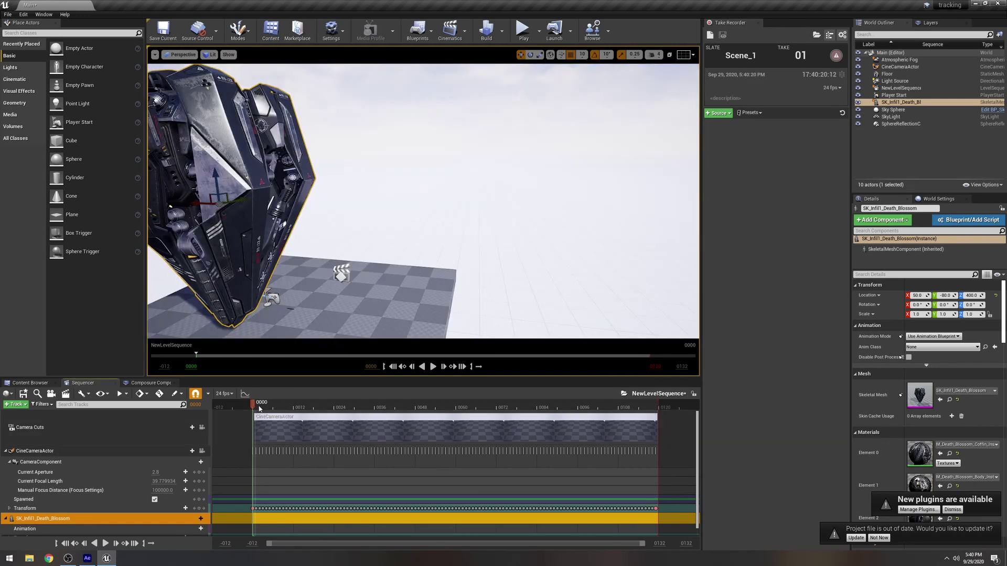
key("s")
right_click_drag(420, 210, 315, 210)
key("d")
right_click_drag(417, 275, 306, 275)
Delete the CineCameraActor and Camera Cuts tracks from the sequence.
left_click(90, 453)
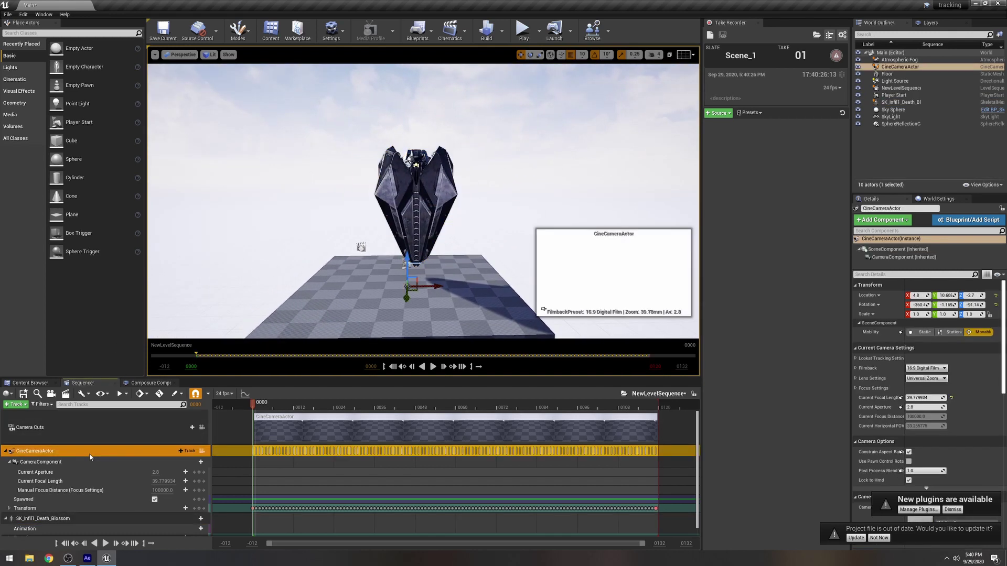
key("Delete")
key("Delete")
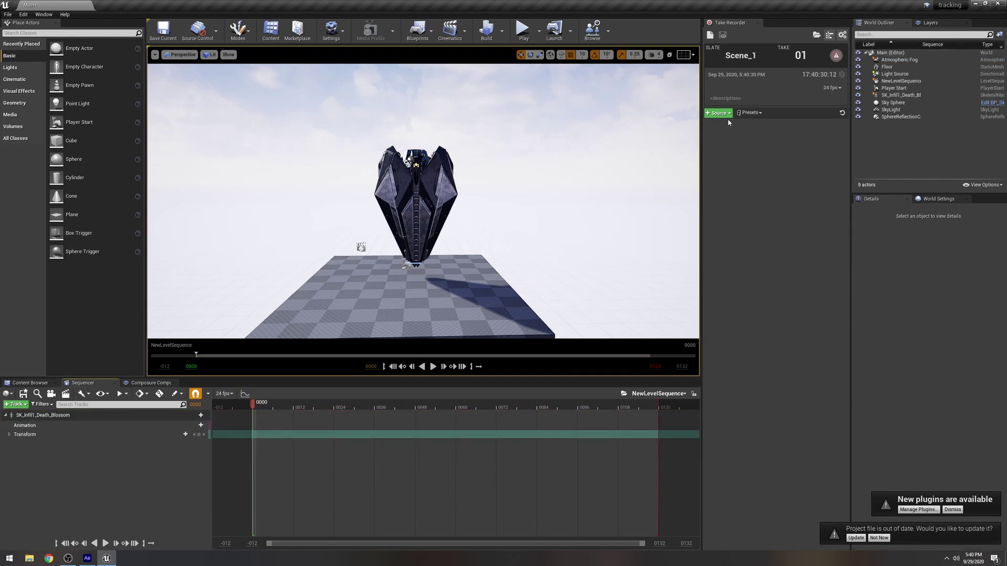
Search the placeable actors for "camera" and place a Cine Camera Actor in the level near the Death Blossom.
left_click(62, 33)
type("ca")
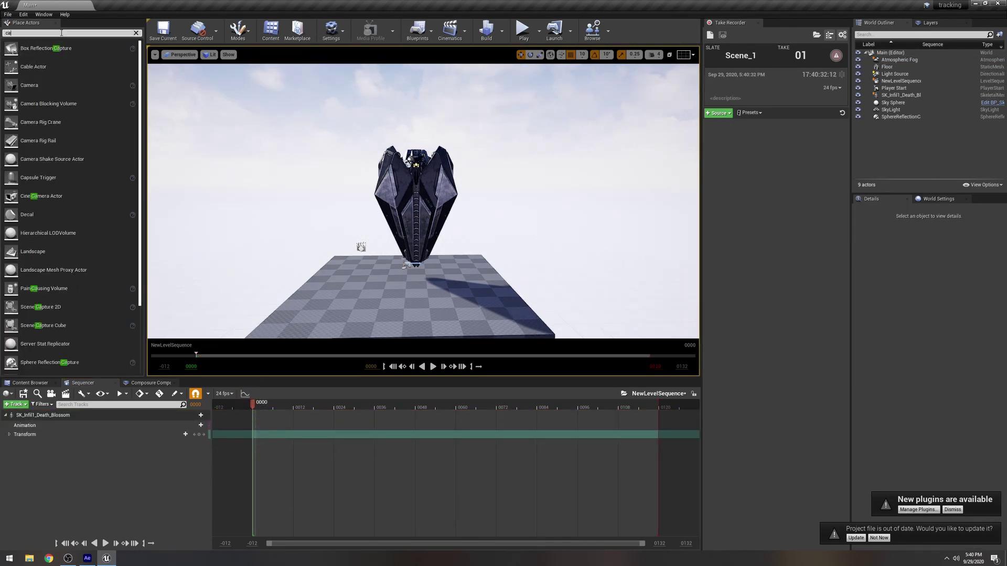
type("mera")
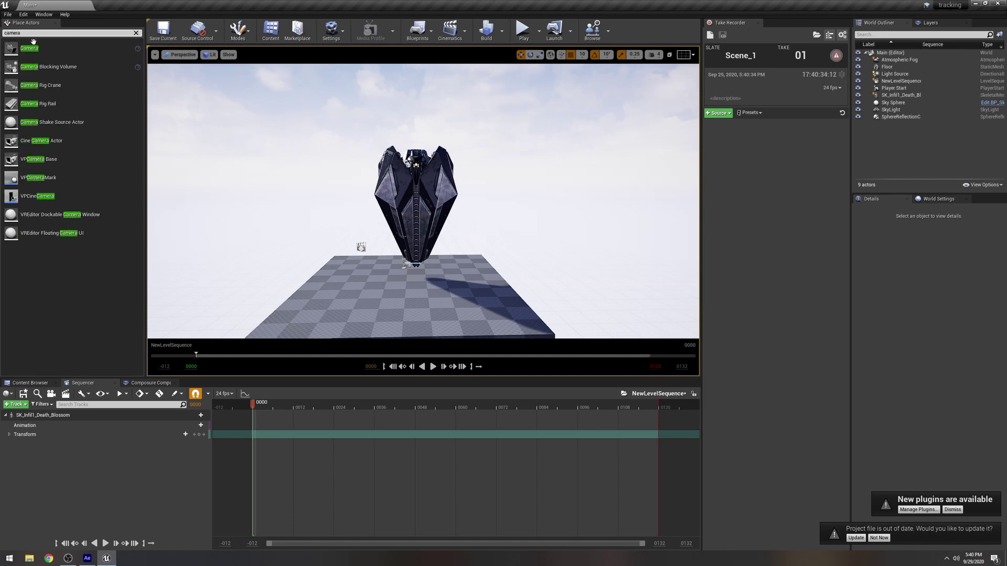
left_click_drag(47, 140, 514, 225)
key("e")
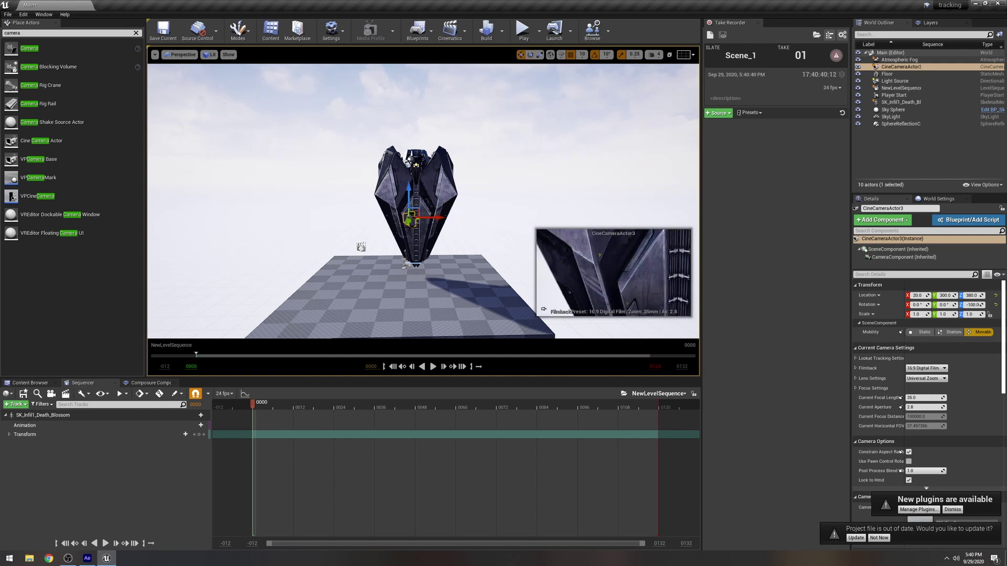
Move the new cine camera away from the ship to Y 1800 and rotate it to -90° about Z, facing the ship.
right_click_drag(389, 230, 404, 230)
left_click_drag(351, 240, 726, 255)
right_click_drag(386, 215, 395, 215)
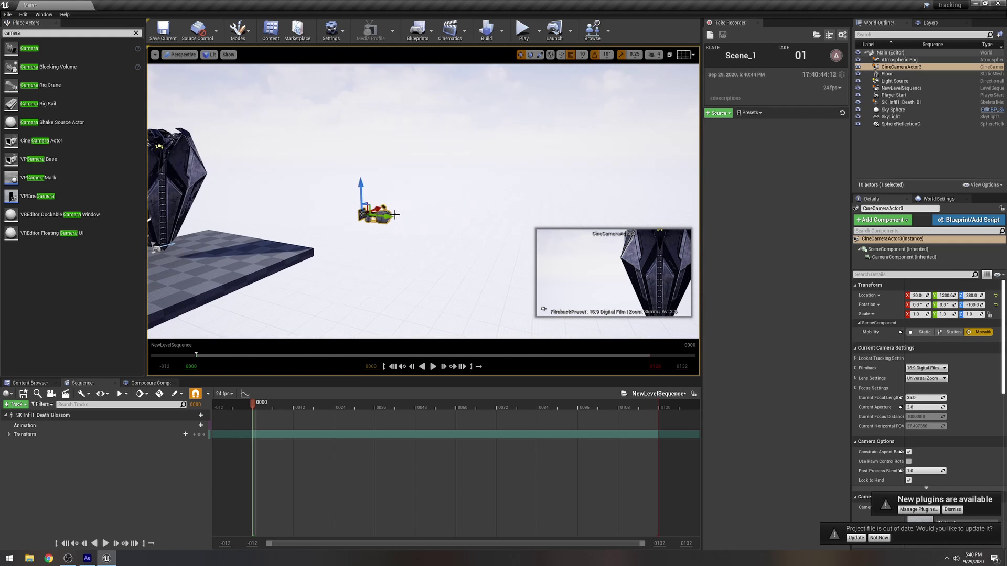
left_click_drag(391, 216, 625, 227)
right_click_drag(598, 184, 558, 185)
key("e")
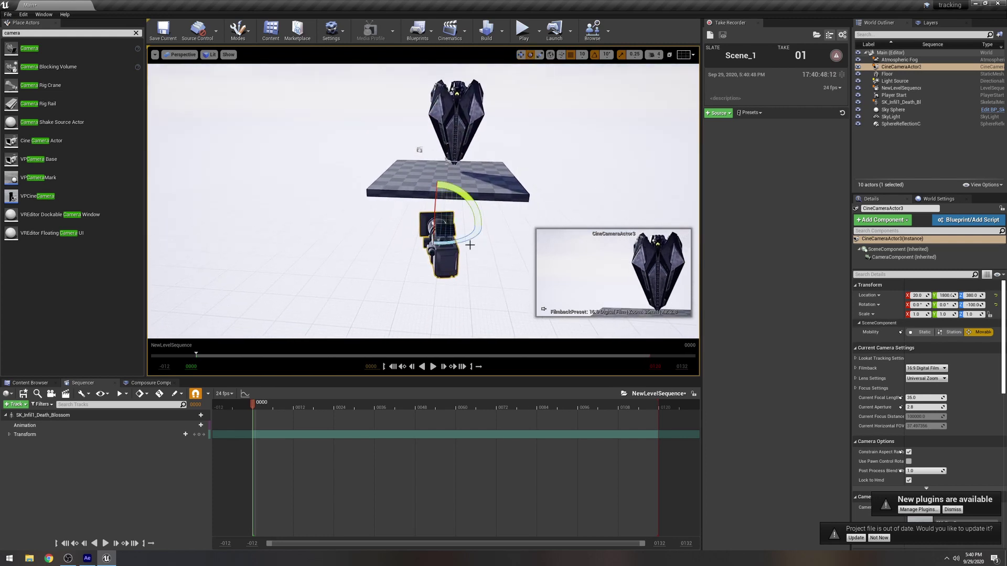
left_click_drag(479, 225, 464, 239)
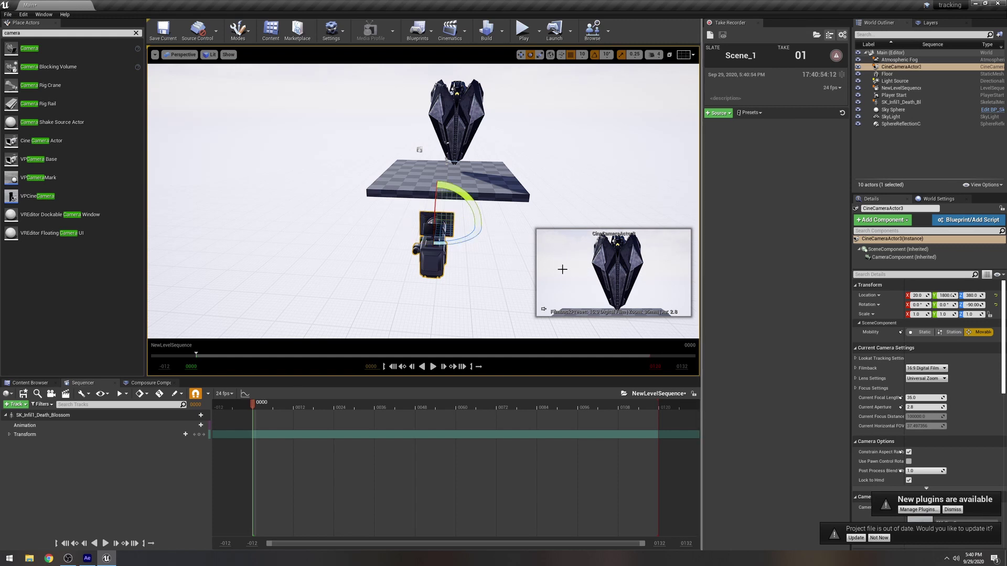
Compare the camera's framing with the tracked street footage in After Effects, ending back in Unreal Editor.
key("alt+Tab")
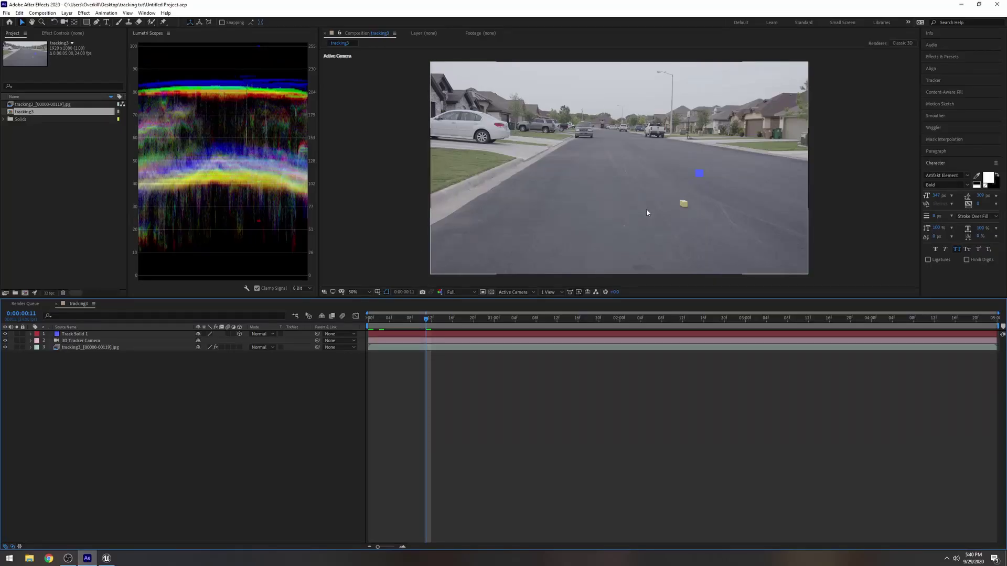
key("alt+Tab")
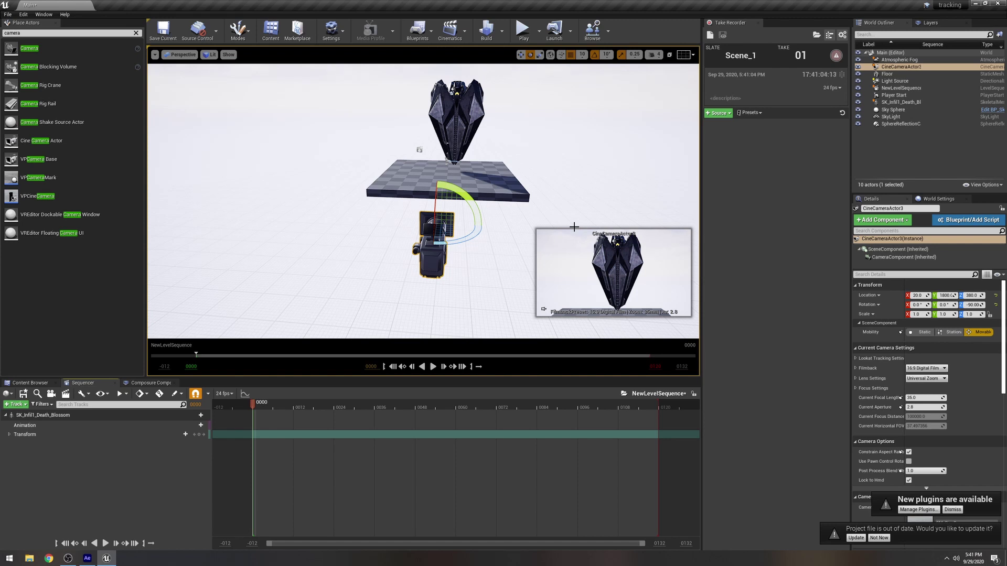
key("alt+Tab")
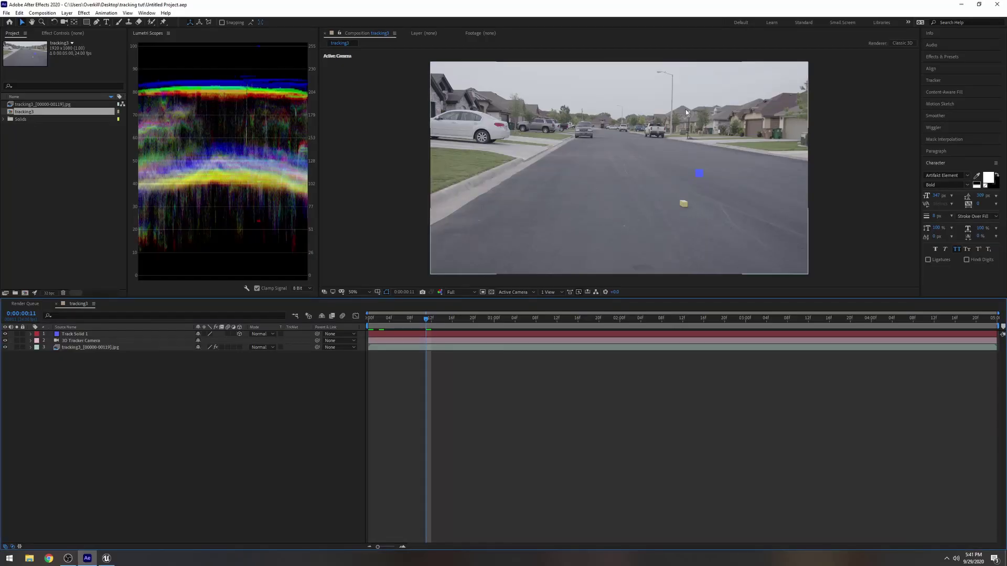
left_click(108, 559)
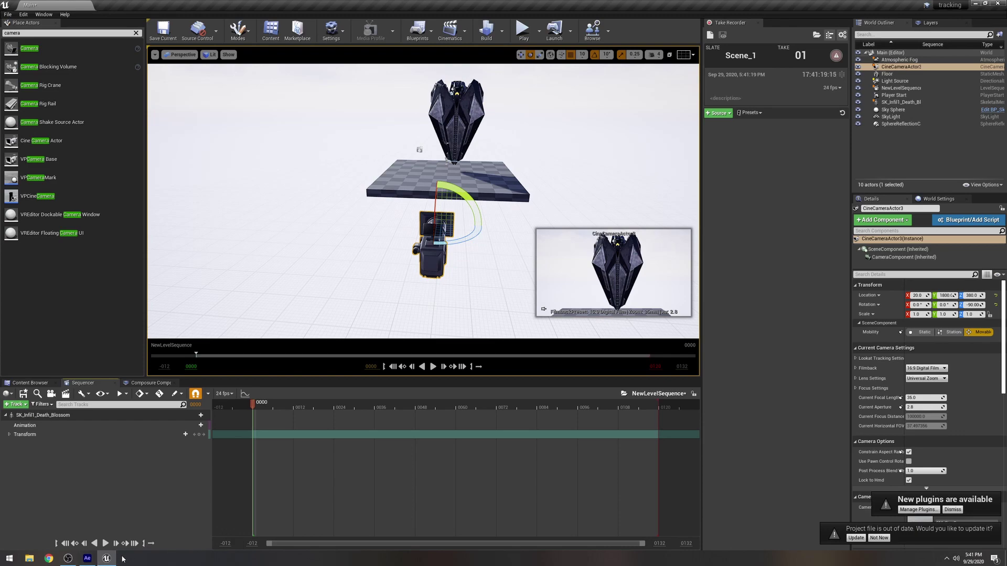
Check the tracked street footage in After Effects once more and return to the Unreal Editor camera view.
left_click(87, 559)
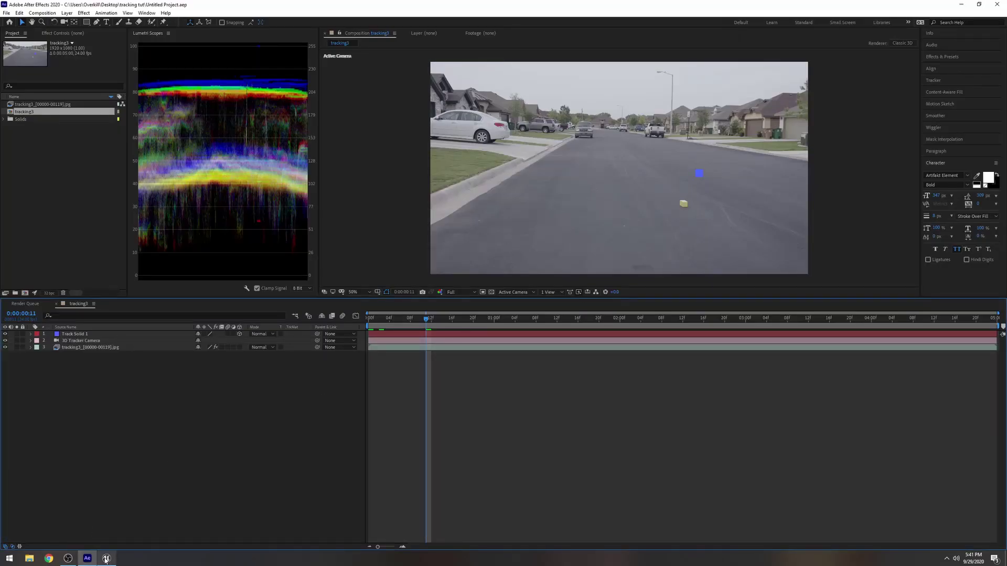
left_click(106, 559)
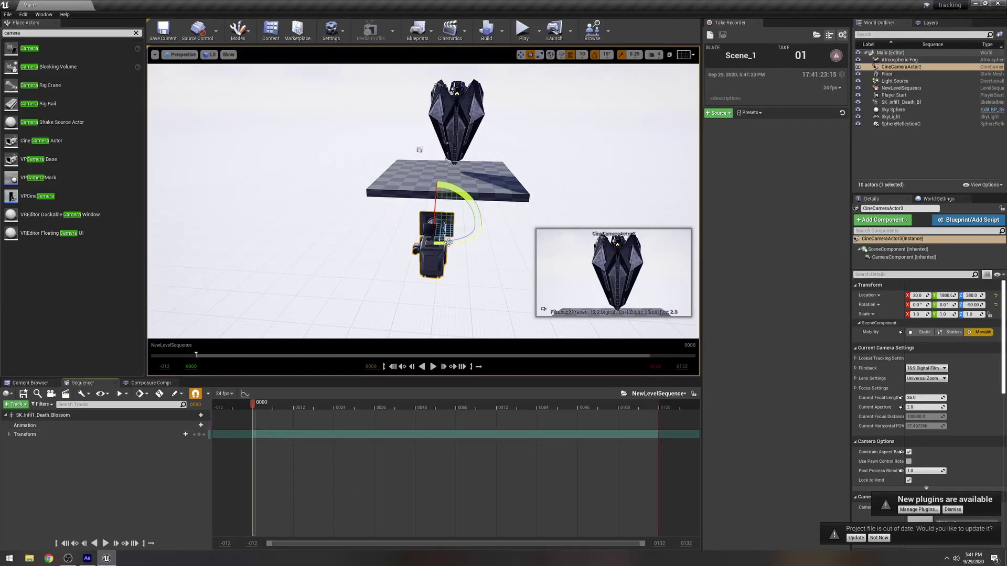
left_click_drag(448, 243, 449, 242)
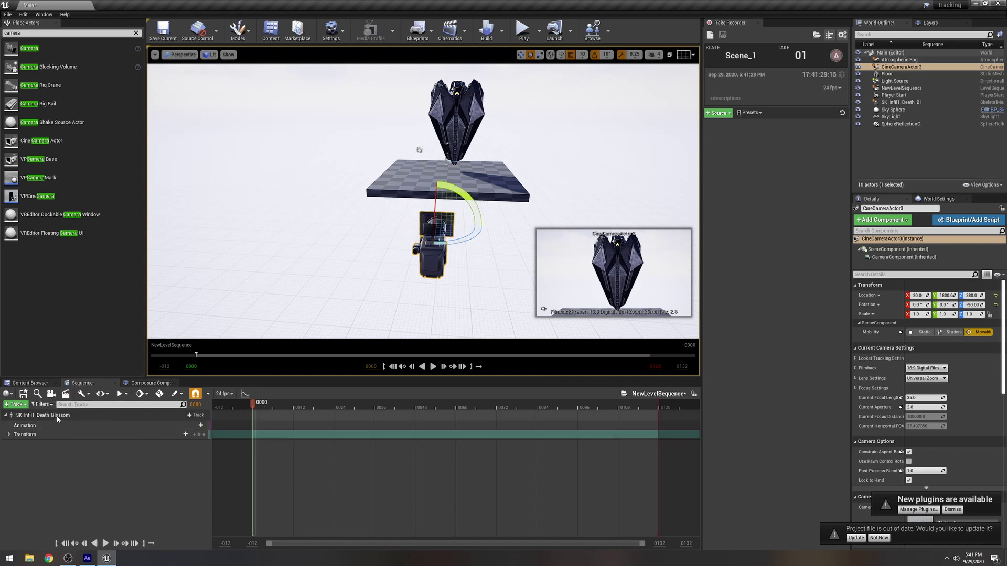
Add CineCameraActor3 to the level sequence as a new track with camera cuts.
left_click(16, 404)
mouse_move(63, 413)
left_click(155, 414)
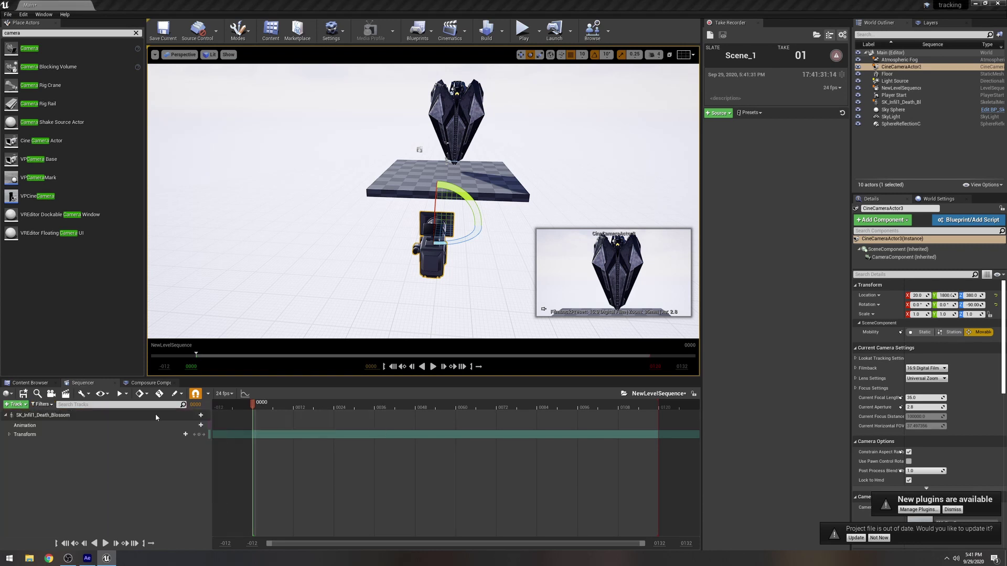
Import the tracked camera's FBX animation onto the CineCameraActor3 track, keeping Reduce Keys enabled with a tolerance of 0.001.
right_click(39, 455)
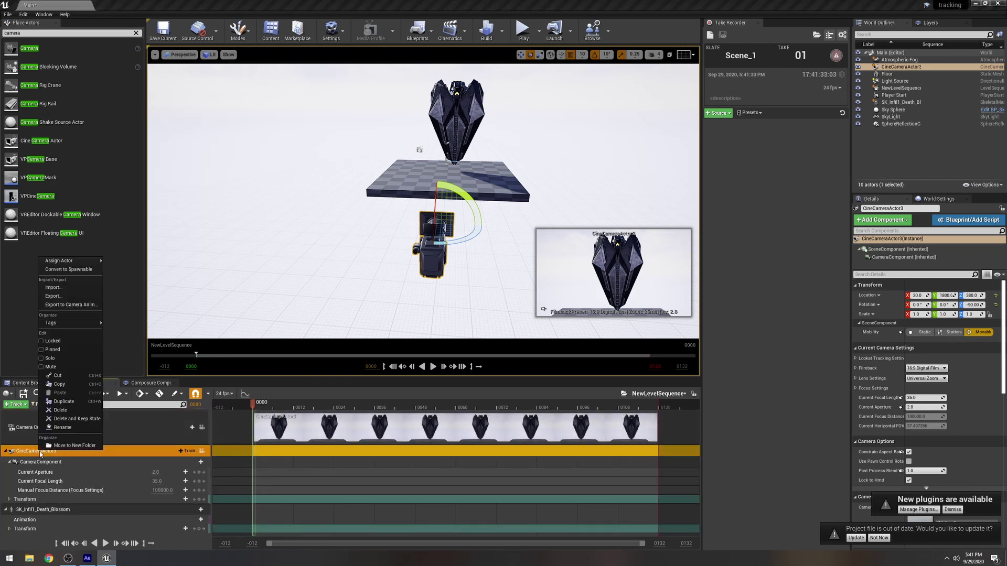
left_click(53, 288)
double_click(241, 64)
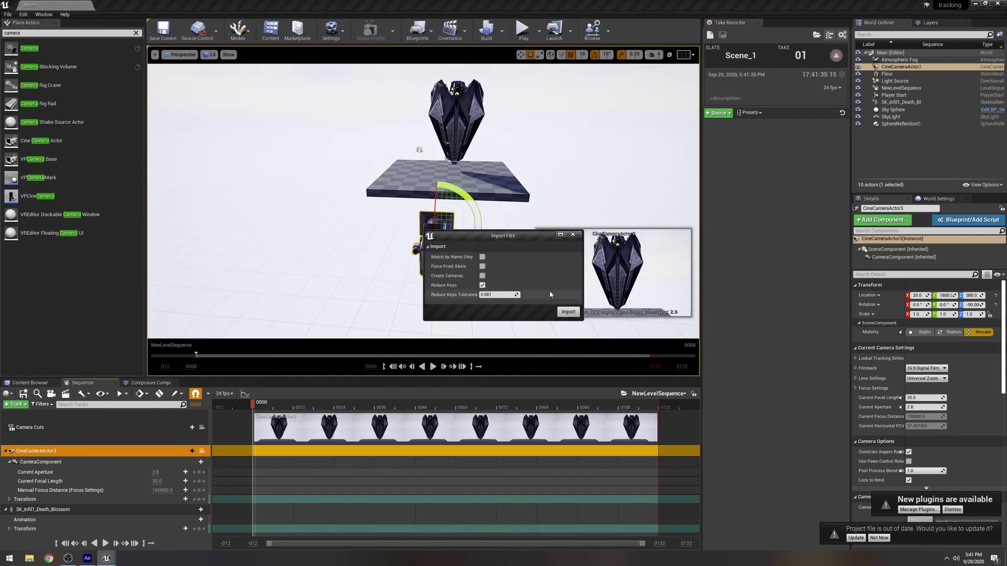
left_click(567, 312)
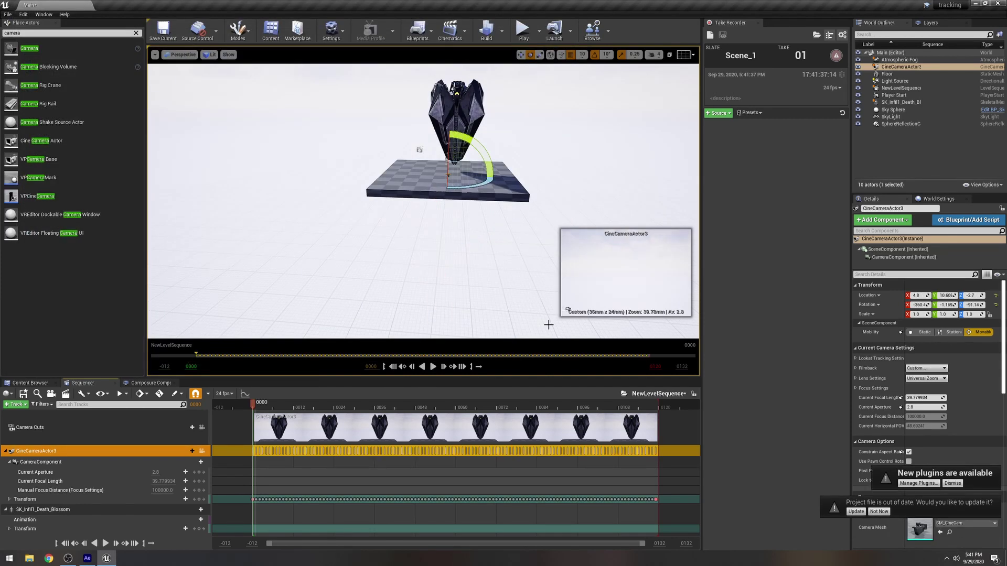
Move the Death Blossom along X off the checkered floor to X 1570.
left_click(419, 222)
mouse_move(419, 222)
right_mouse_down()
mouse_move(378, 210)
mouse_move(294, 210)
mouse_move(419, 222)
right_mouse_up()
left_click(37, 452)
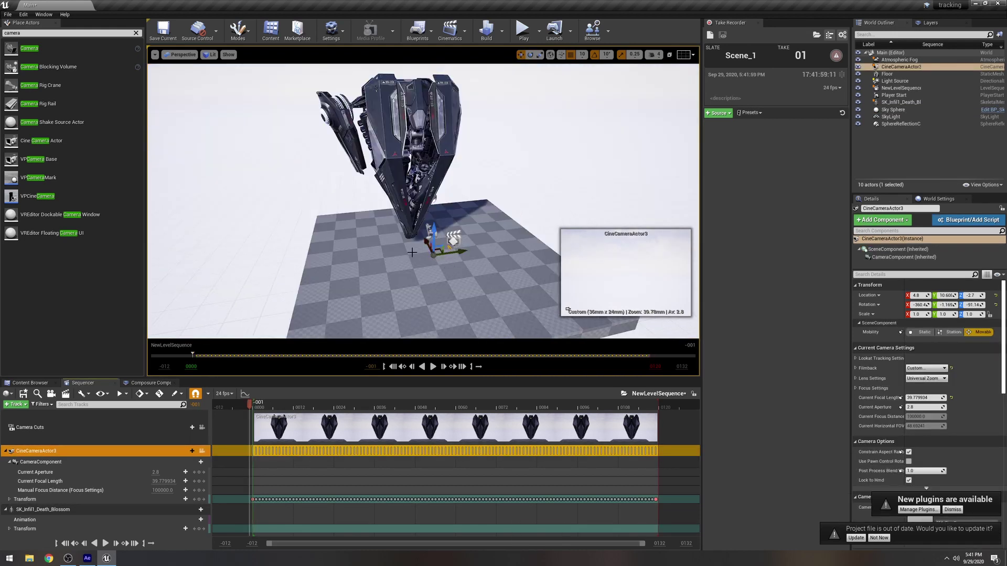
left_click(440, 190)
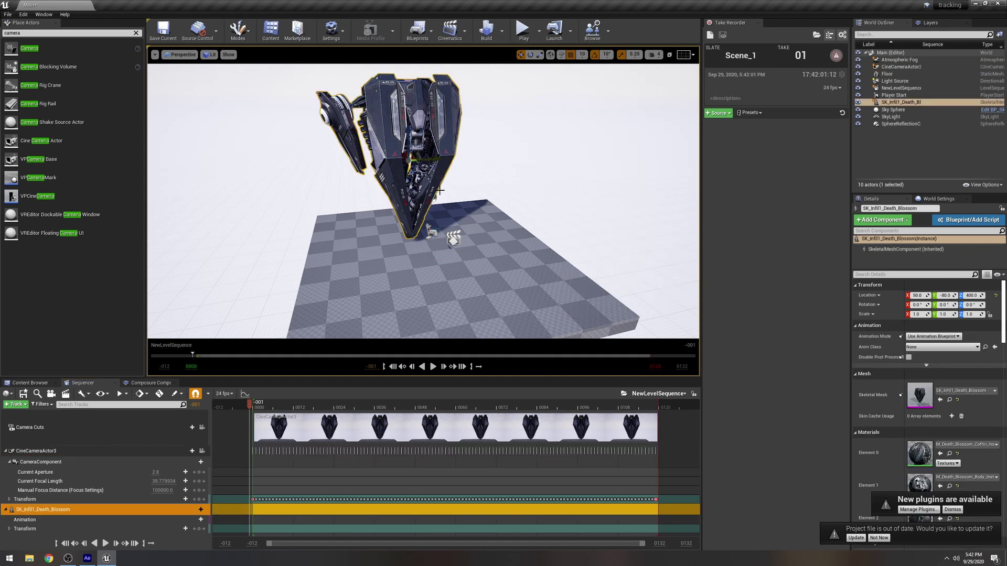
right_click_drag(332, 255, 517, 249)
left_click_drag(362, 189, 169, 187)
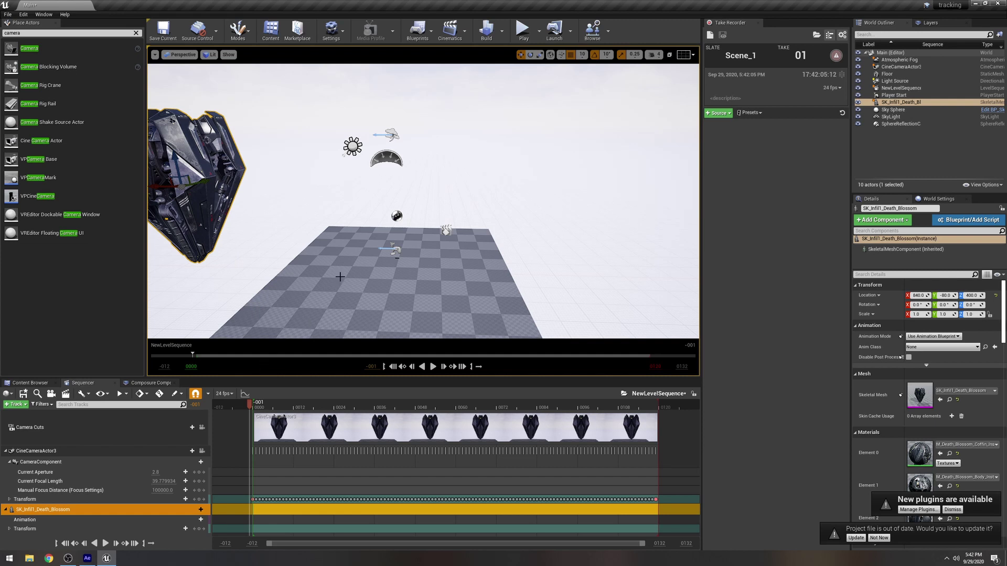
right_click_drag(340, 277, 301, 266)
left_click_drag(342, 201, 207, 193)
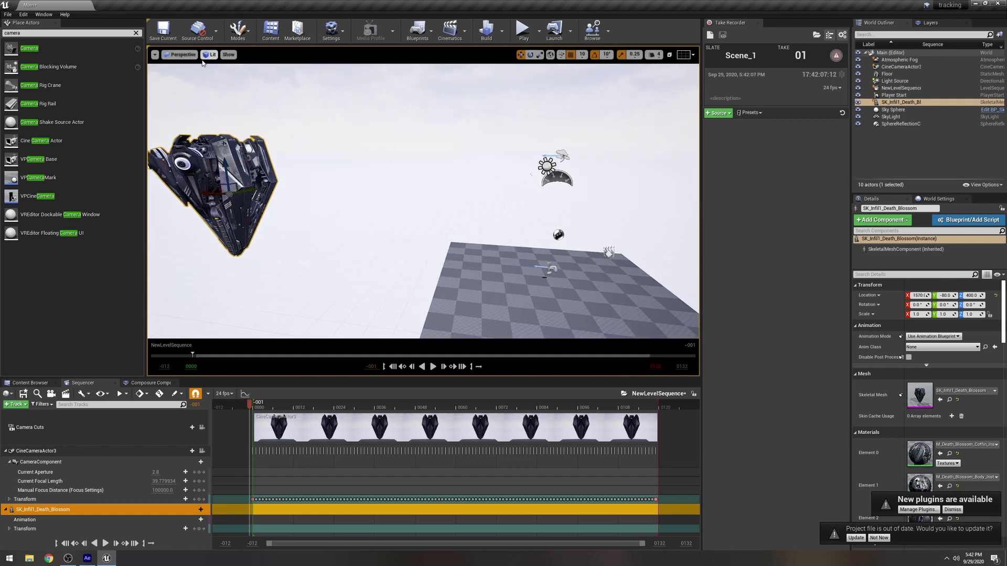
Look through CineCameraActor3 in the viewport and set the sequence playhead to frame 0.
left_click(181, 55)
left_click(194, 143)
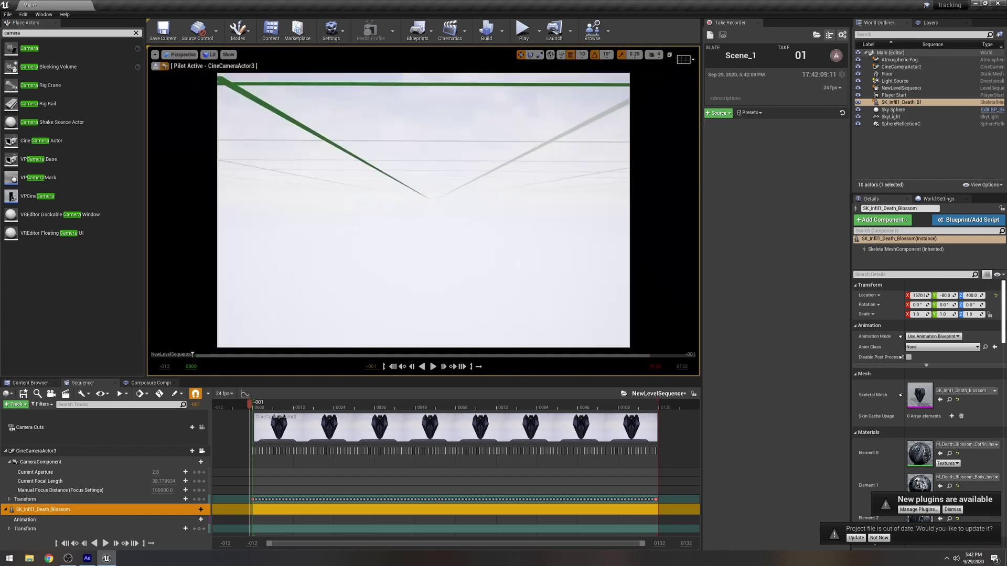
left_click(178, 55)
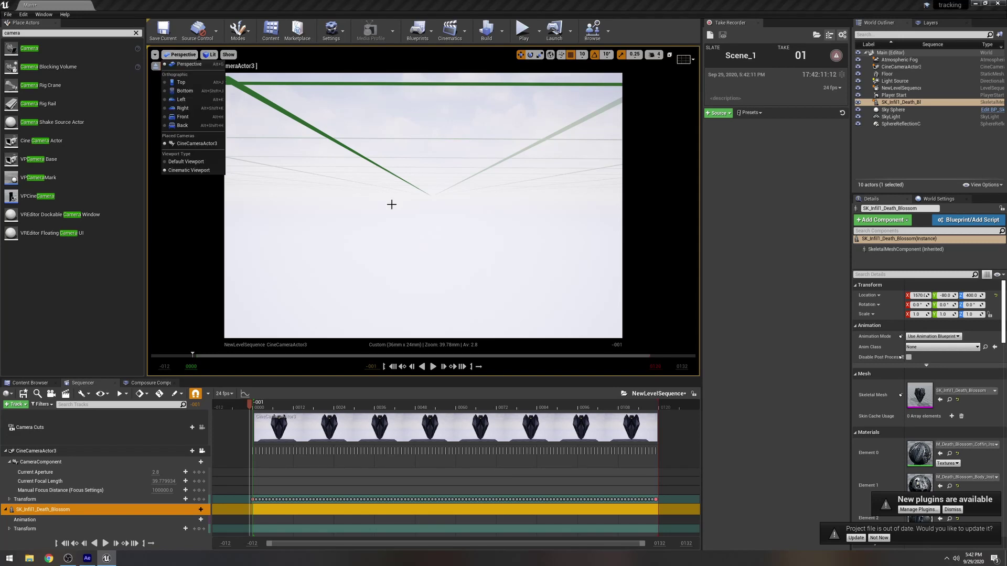
left_click_drag(251, 404, 251, 425)
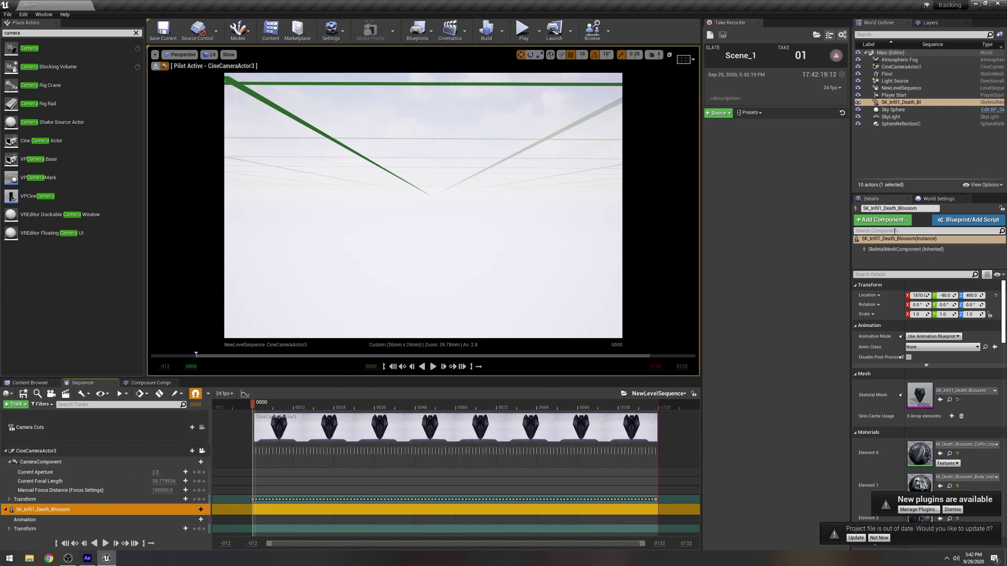
Snap the Death Blossom to the camera's view and move it away along Y until the whole ship fits the frame.
right_click(913, 103)
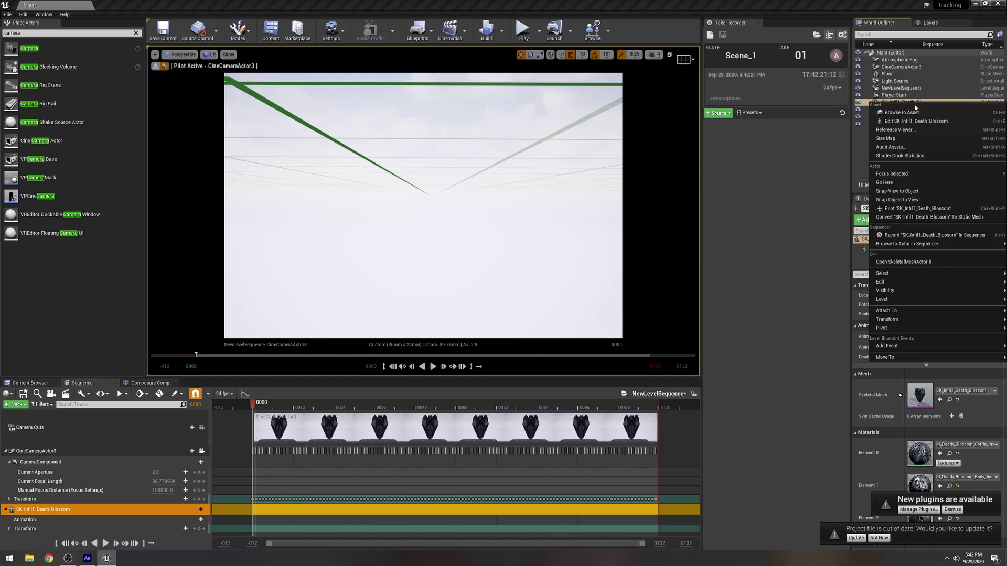
left_click(940, 204)
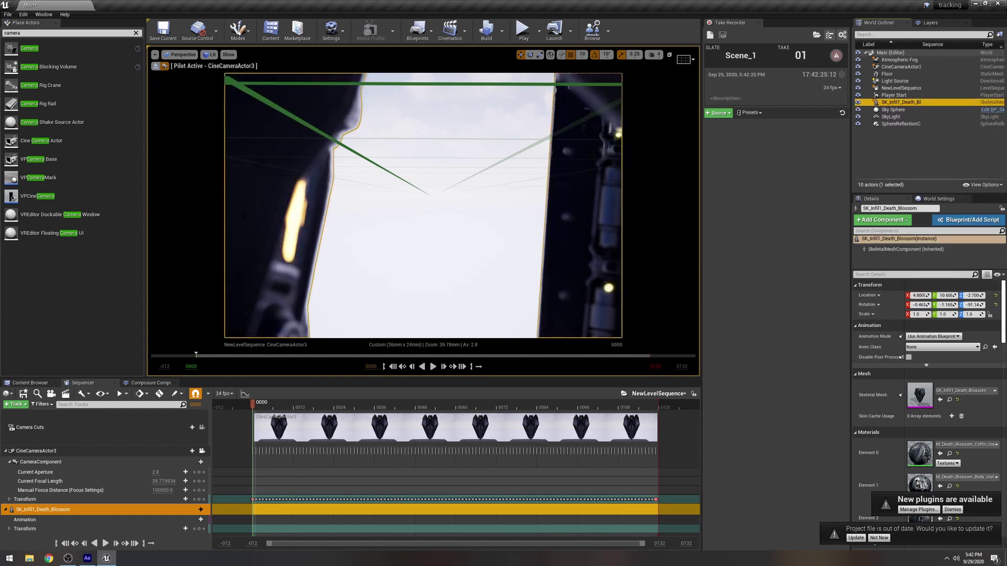
mouse_move(923, 296)
left_mouse_down()
mouse_move(910, 295)
mouse_move(955, 296)
mouse_move(860, 296)
mouse_move(951, 297)
mouse_move(926, 295)
left_mouse_up()
left_click(295, 148)
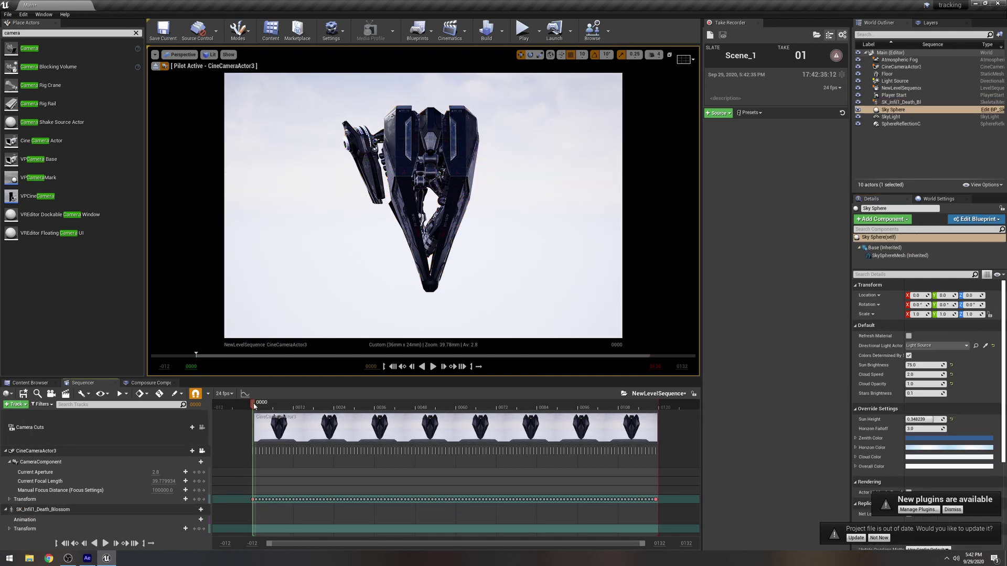
Play and scrub the sequence to review the imported camera motion, and compare it with the street footage in After Effects.
key("space")
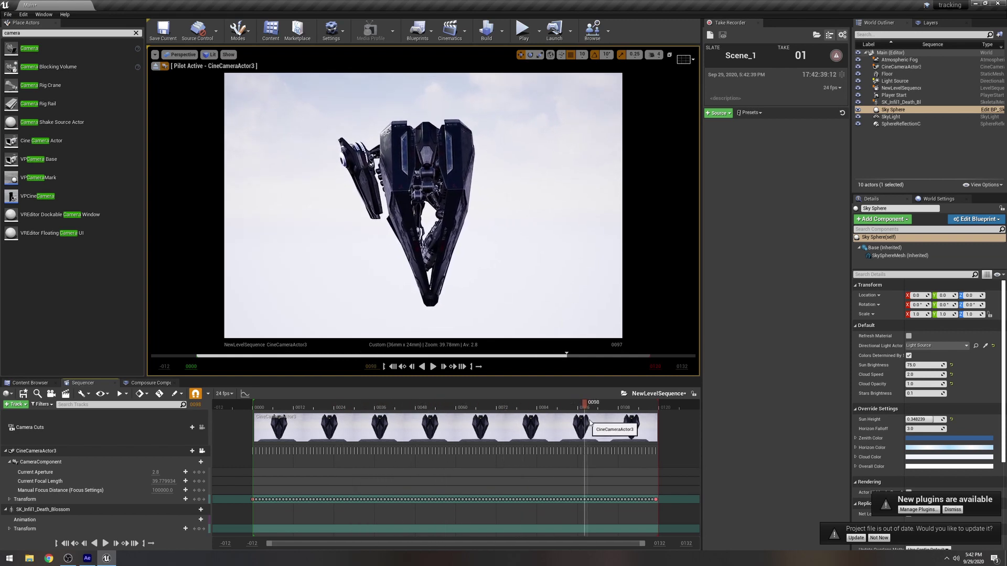
left_click_drag(590, 420, 287, 429)
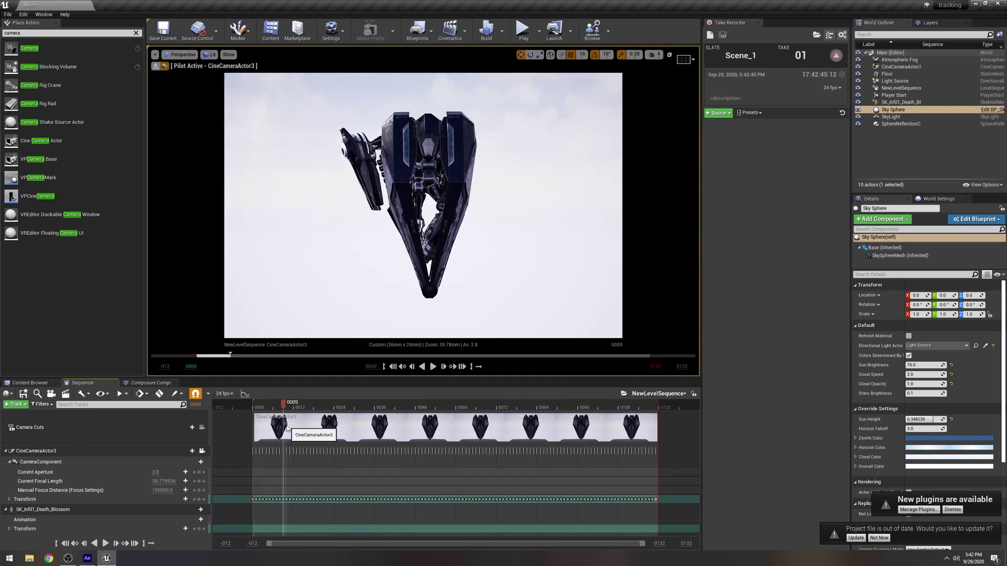
left_click(87, 558)
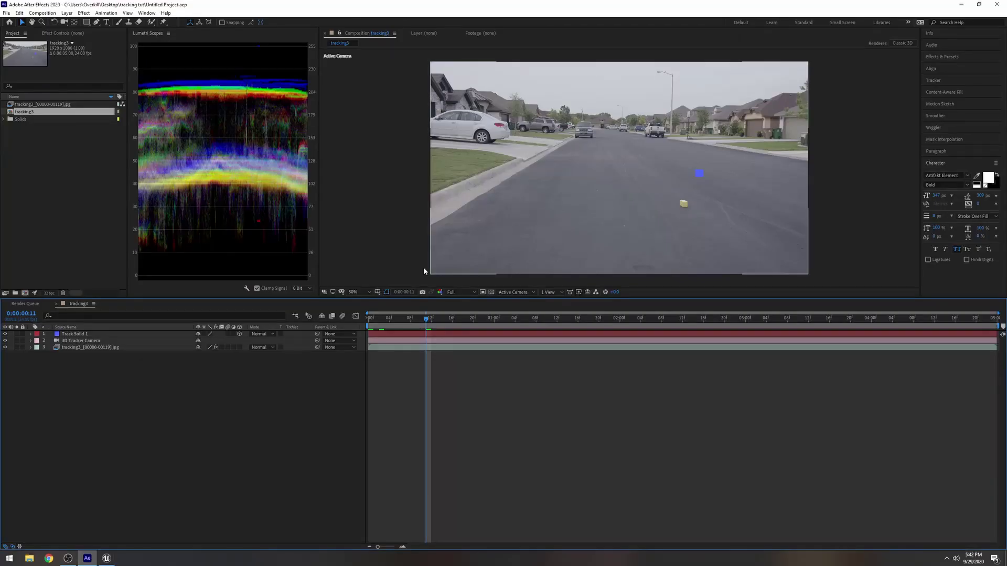
left_click(105, 559)
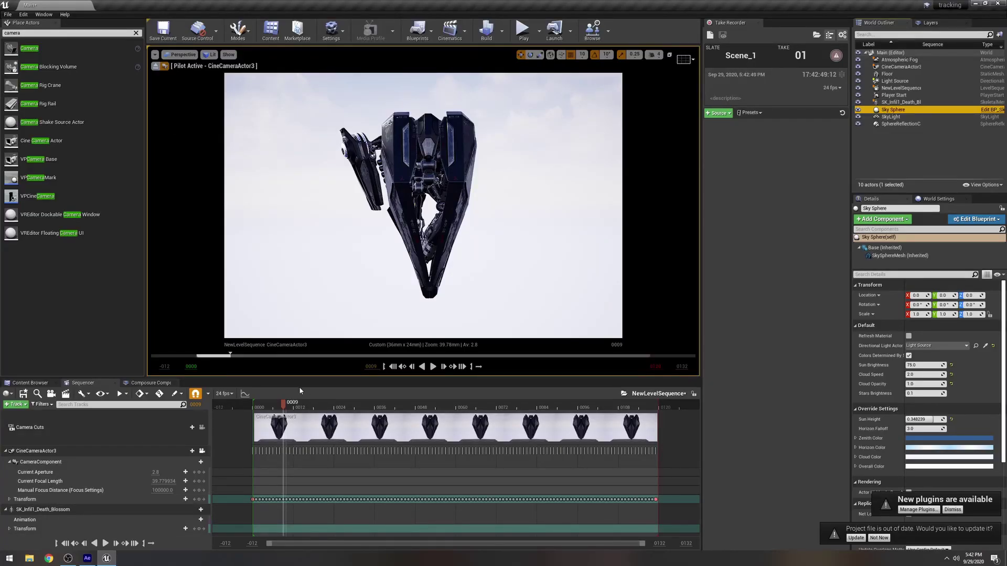
Return the playhead to frame 0 and save the work.
left_click_drag(284, 408, 252, 405)
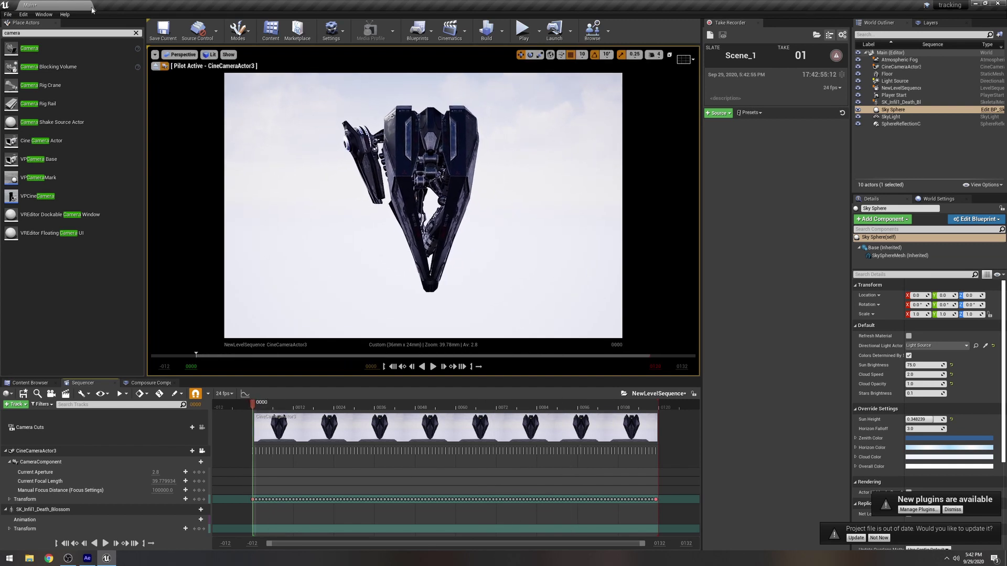
left_click(8, 14)
left_click(34, 85)
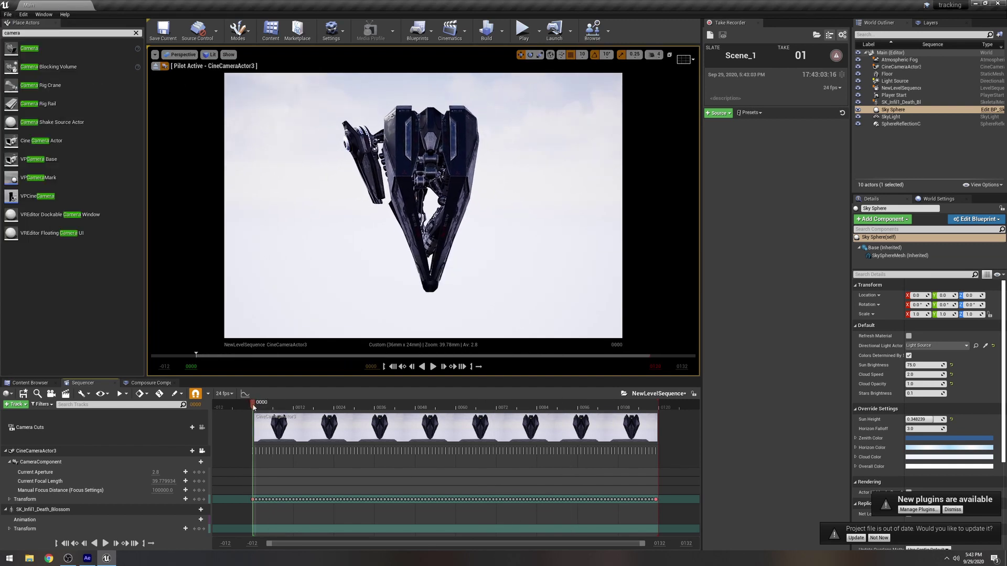
mouse_move(254, 408)
left_mouse_down()
mouse_move(311, 411)
mouse_move(253, 413)
left_mouse_up()
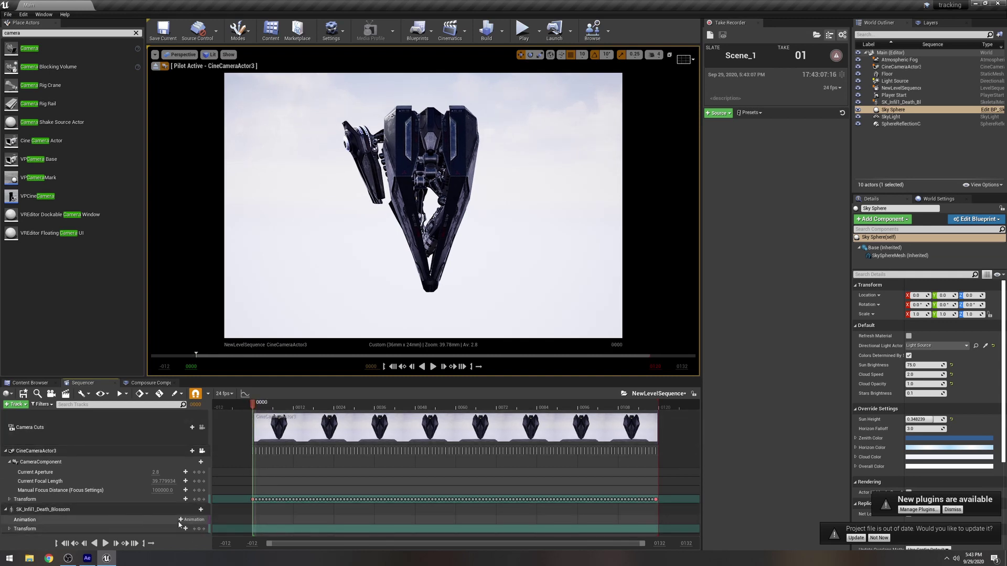
Try an animation clip on the Death Blossom's Animation track and undo adding it.
left_click(190, 520)
left_click(241, 411)
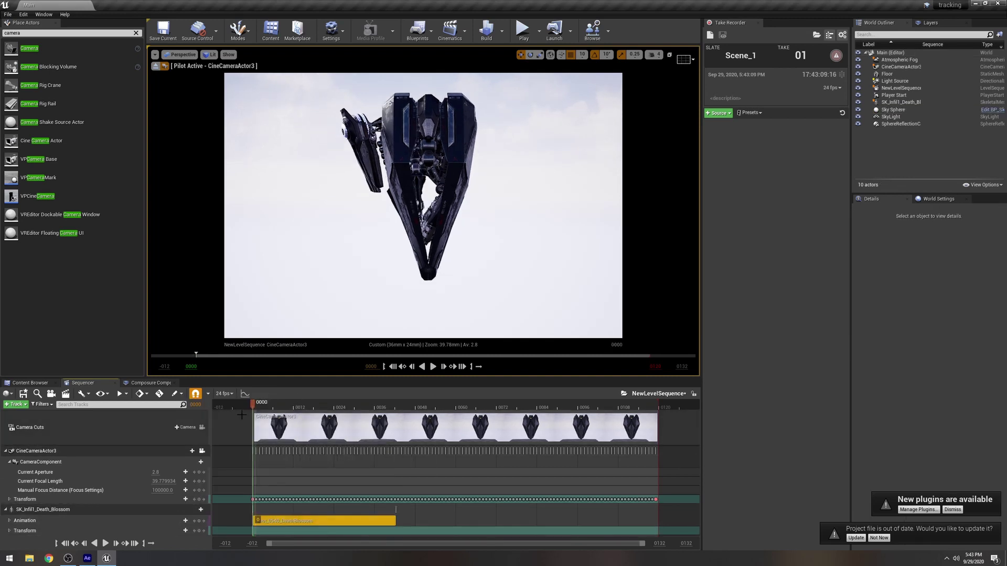
mouse_move(253, 407)
left_mouse_down()
mouse_move(281, 409)
mouse_move(255, 427)
left_mouse_up()
key("ctrl+z")
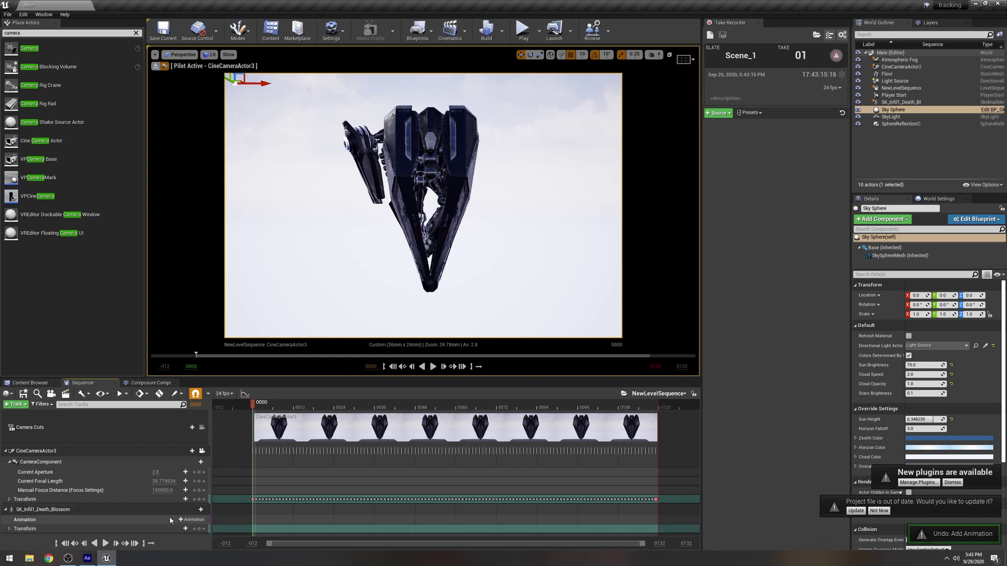
Add the Shot_0550_DeathBlossom animation to the ship's Animation track and move the ship back to about Y -2079.
left_click(192, 523)
left_click(236, 420)
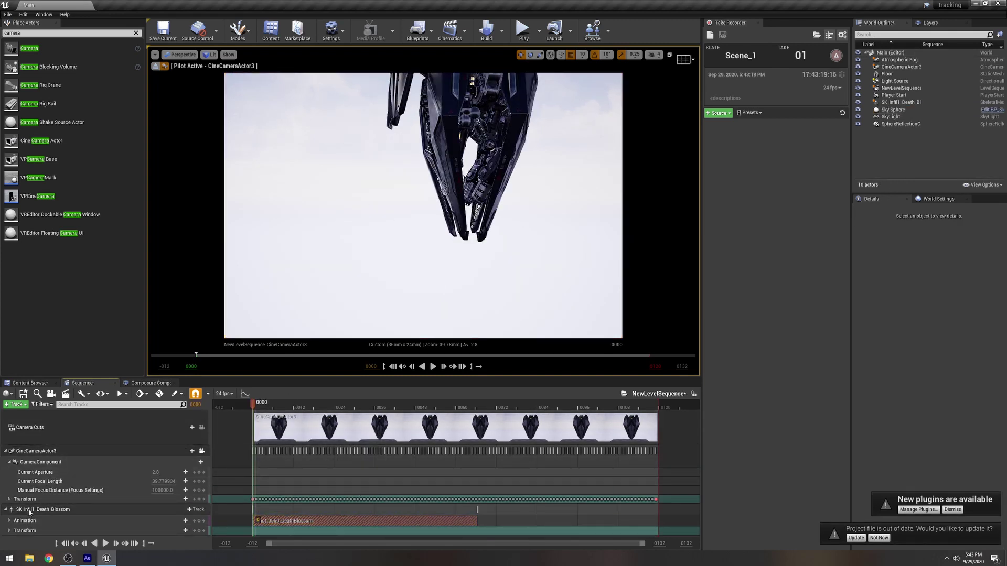
left_click(79, 509)
left_click_drag(947, 295, 912, 296)
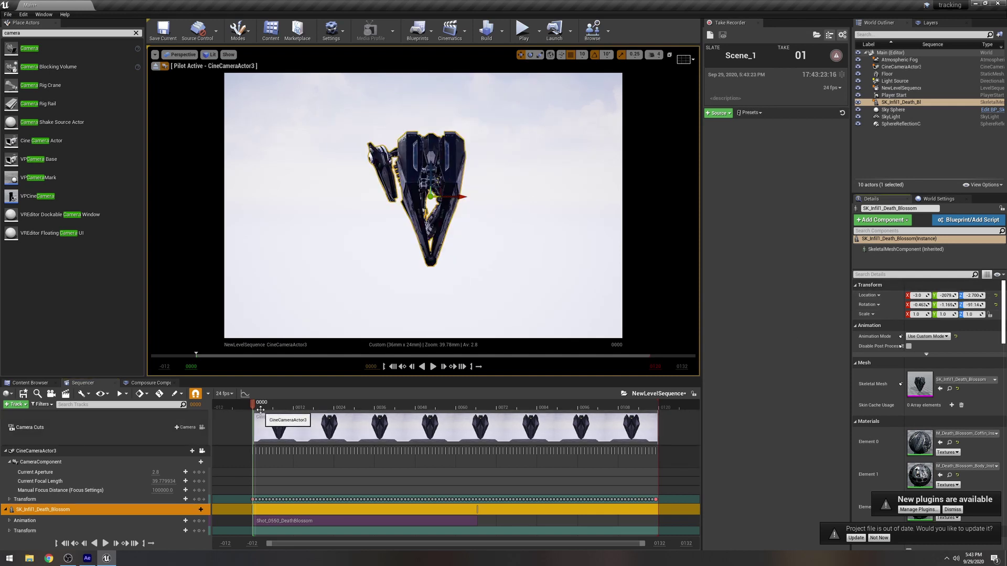
At frame 57, adjust the ship's transform in Sequencer to about X -10.96, Y -2336 and yaw 2.57.
left_click_drag(256, 408, 451, 415)
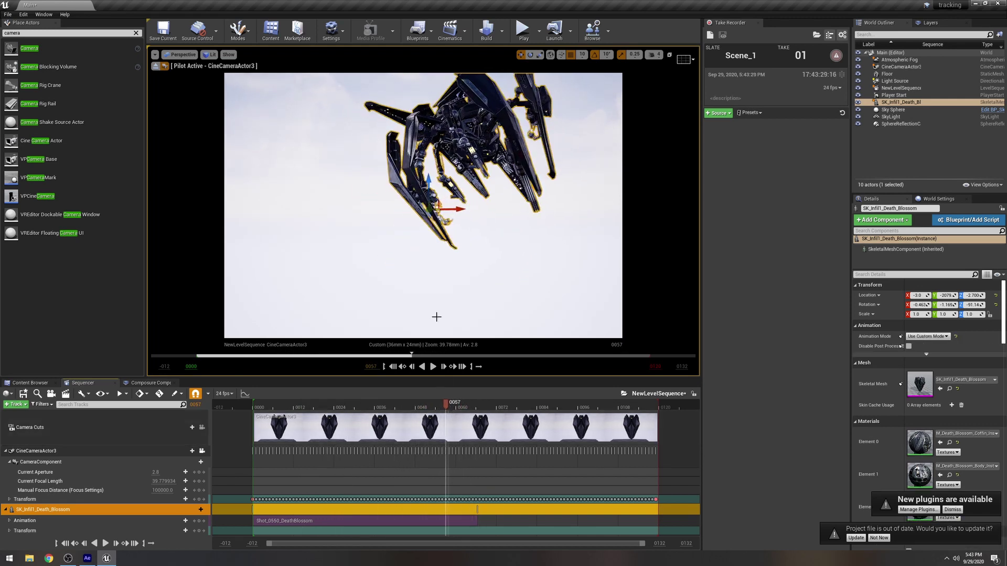
left_click(9, 531)
scroll(15, 527, "down", 1)
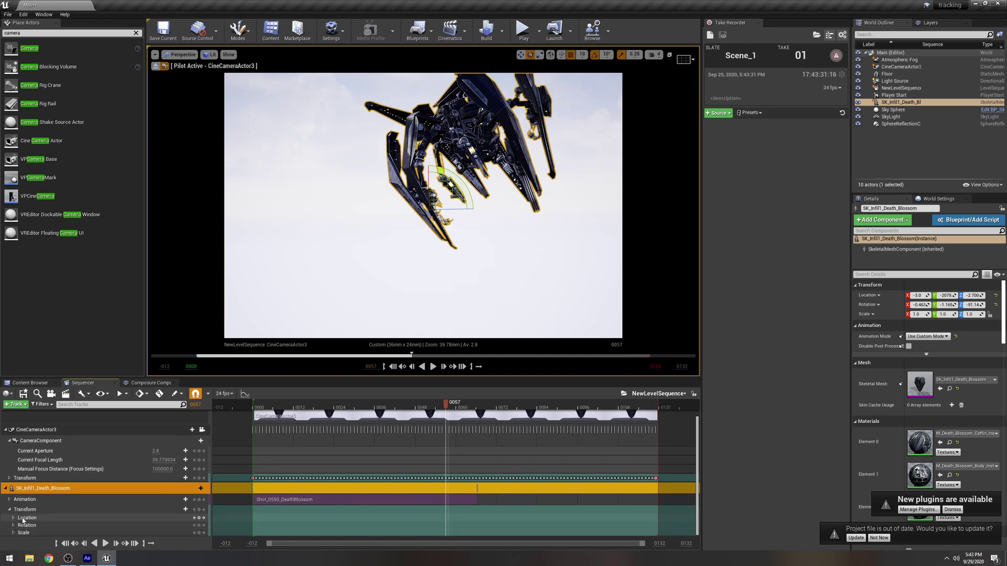
scroll(21, 521, "down", 1)
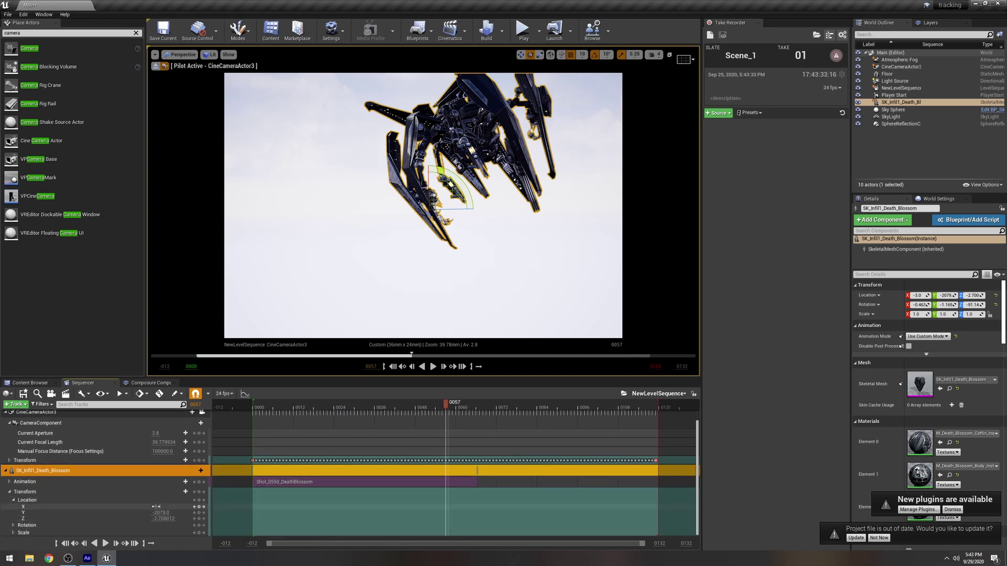
left_click_drag(163, 507, 181, 526)
left_click(13, 525)
key("ctrl+z")
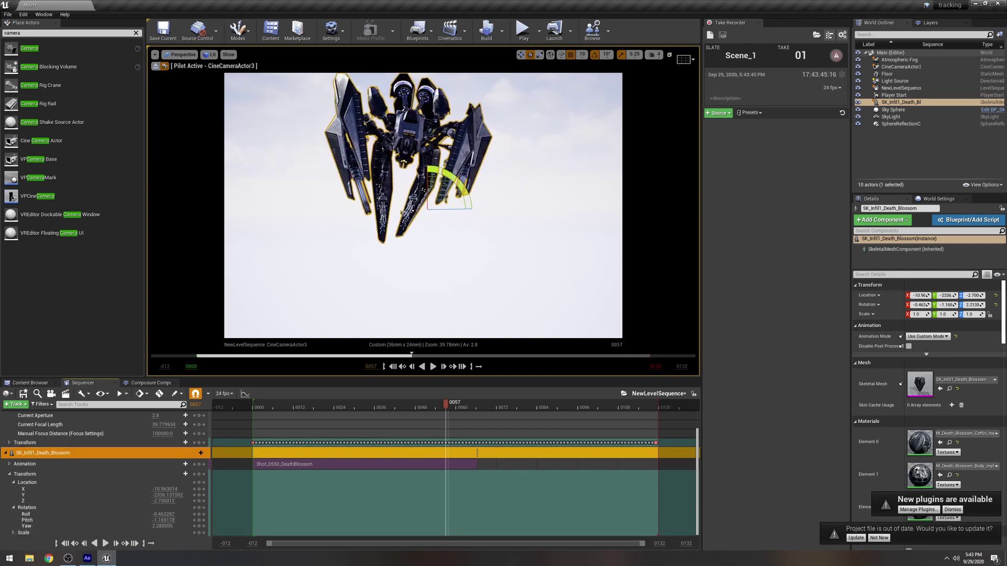
Scrub the ship's animation to frame 55 and lower the ship to about Z -112 in its Sequencer location.
left_click(280, 409)
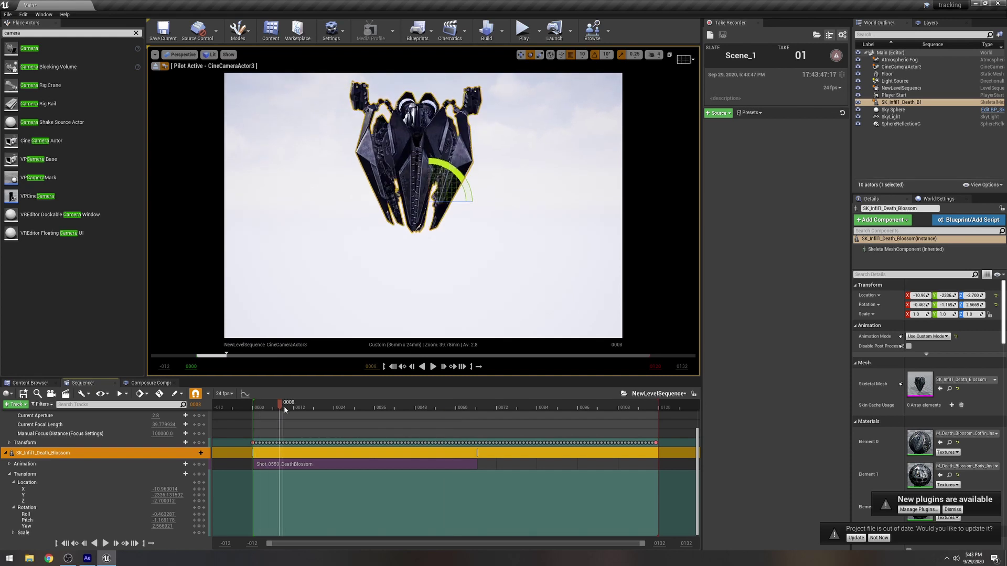
left_click_drag(325, 408, 439, 412)
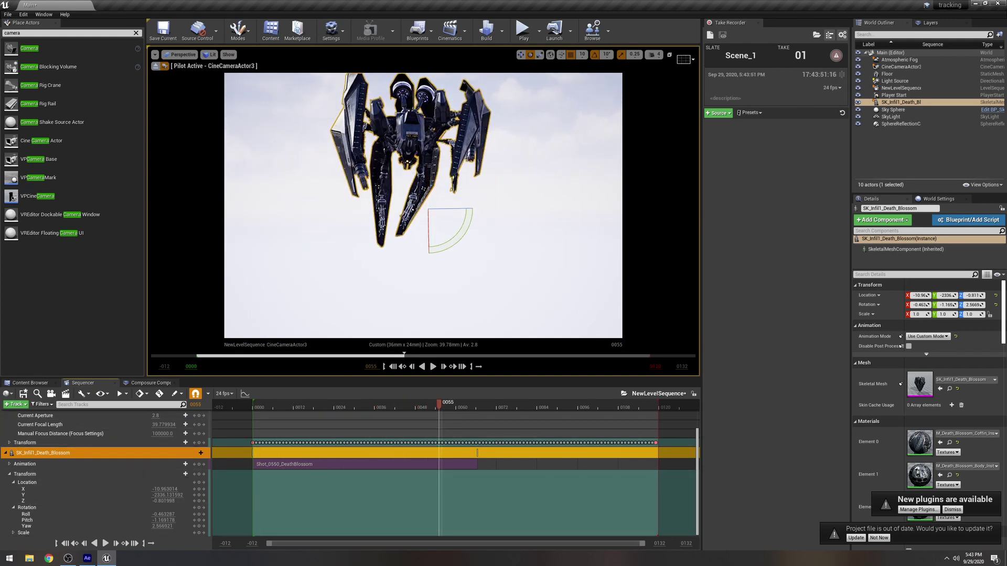
left_click_drag(164, 501, 144, 500)
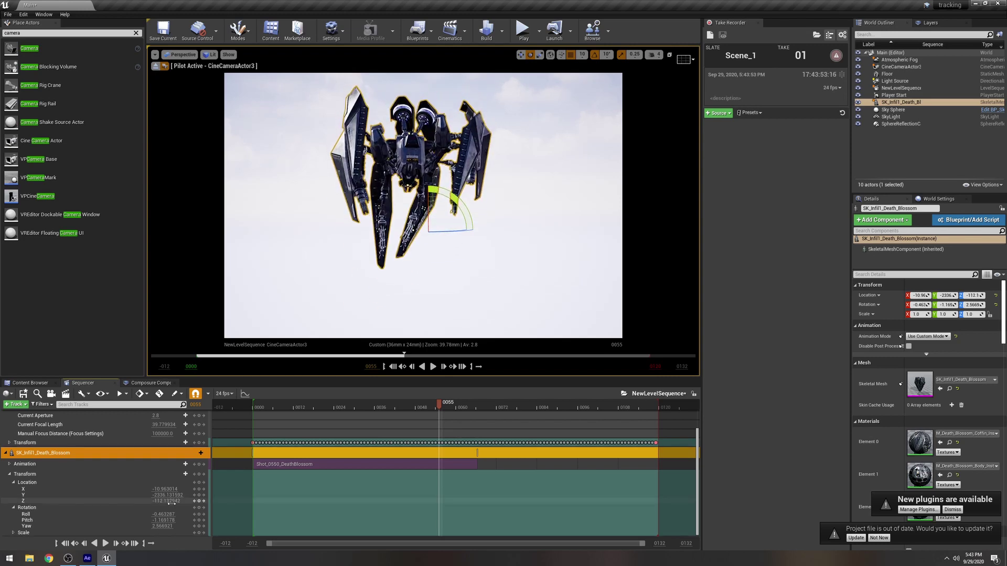
Check the tracked street footage in After Effects, return to Unreal, scrub the ship's animation to frame 36 and save everything.
left_click(87, 559)
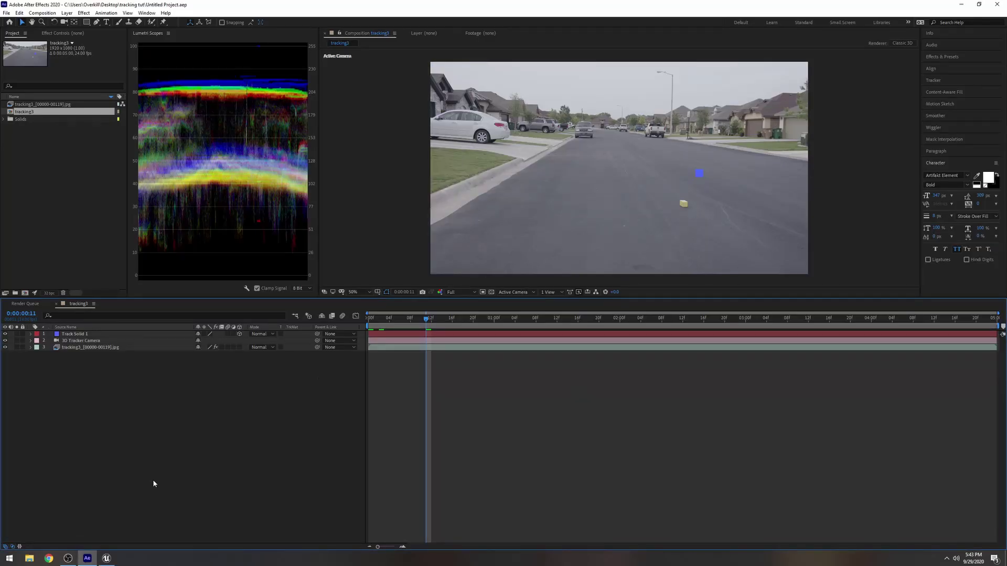
left_click(112, 560)
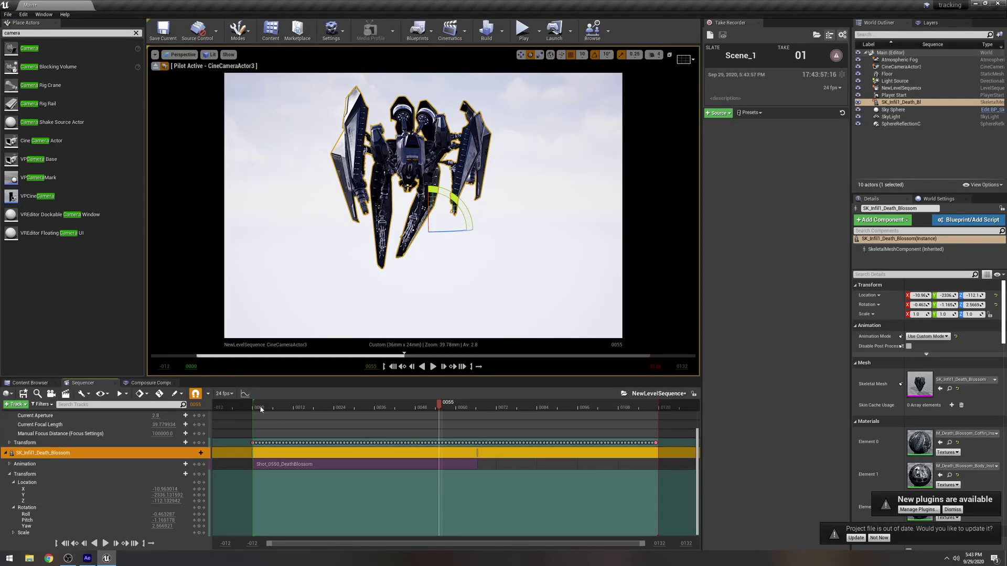
left_click_drag(256, 405, 375, 427)
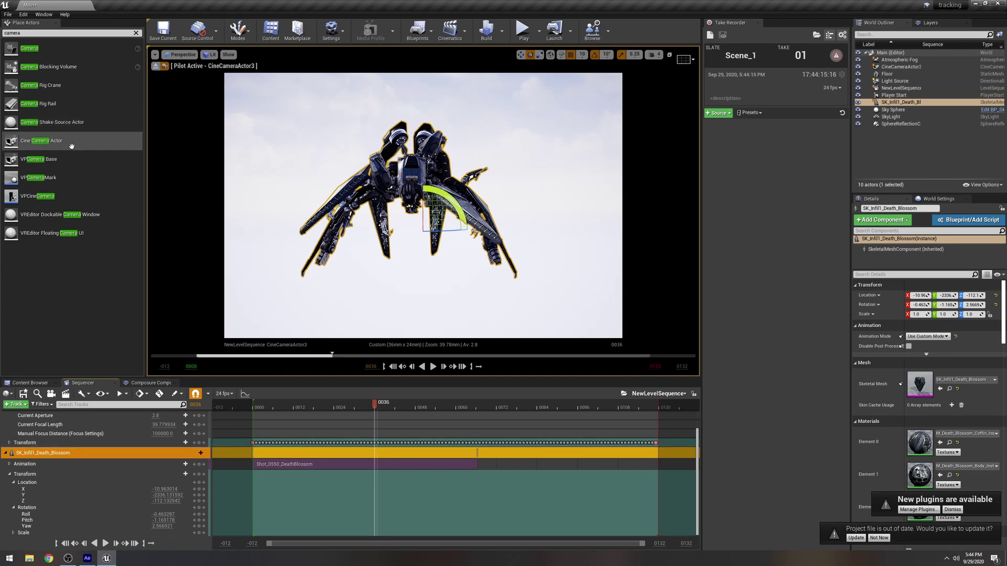
left_click(8, 15)
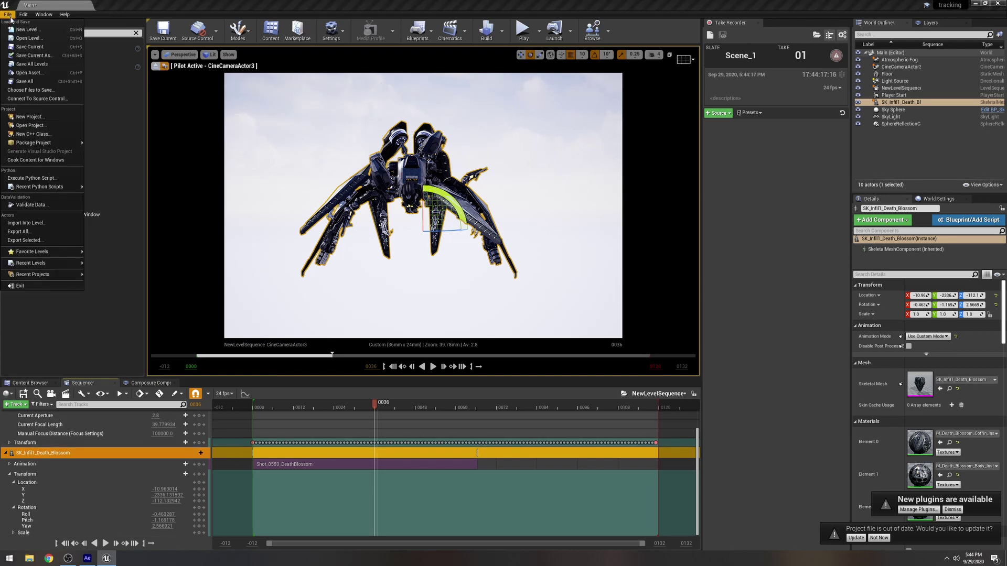
left_click(24, 76)
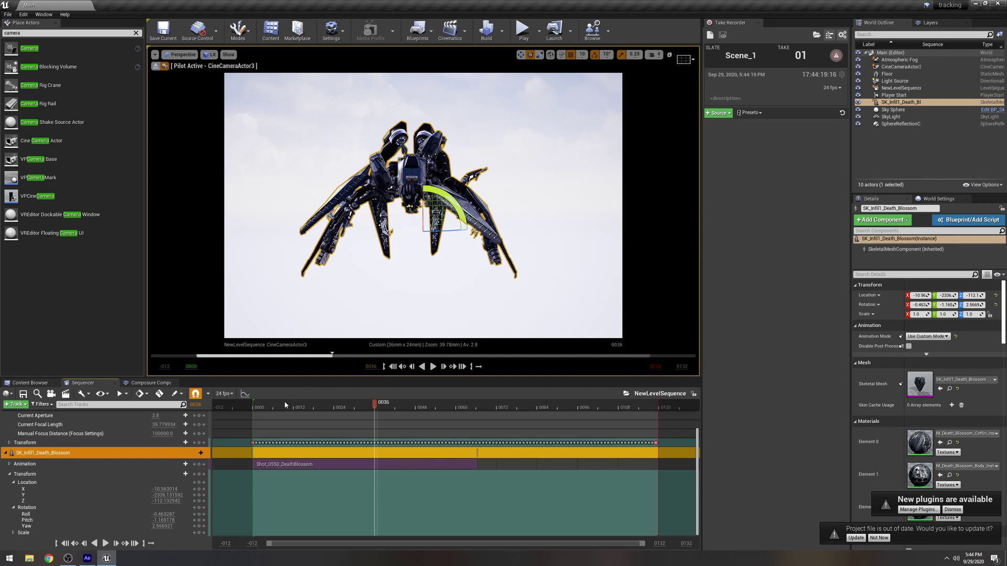
Select the Light Source actor and switch the viewport from the piloted CineCameraActor3 to the free Perspective view.
left_click(270, 404)
left_click_drag(278, 410, 375, 405)
left_click(487, 304)
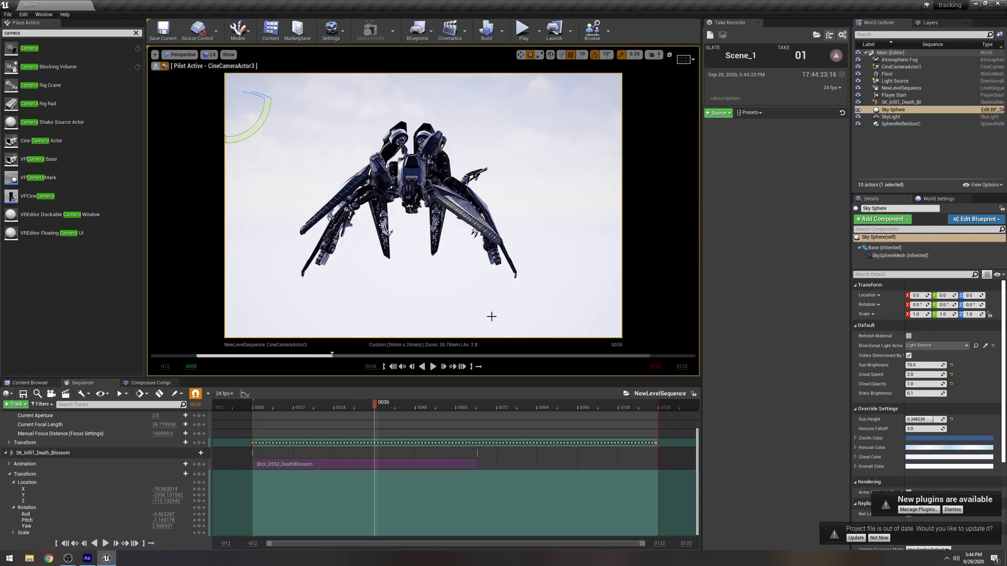
left_click(895, 81)
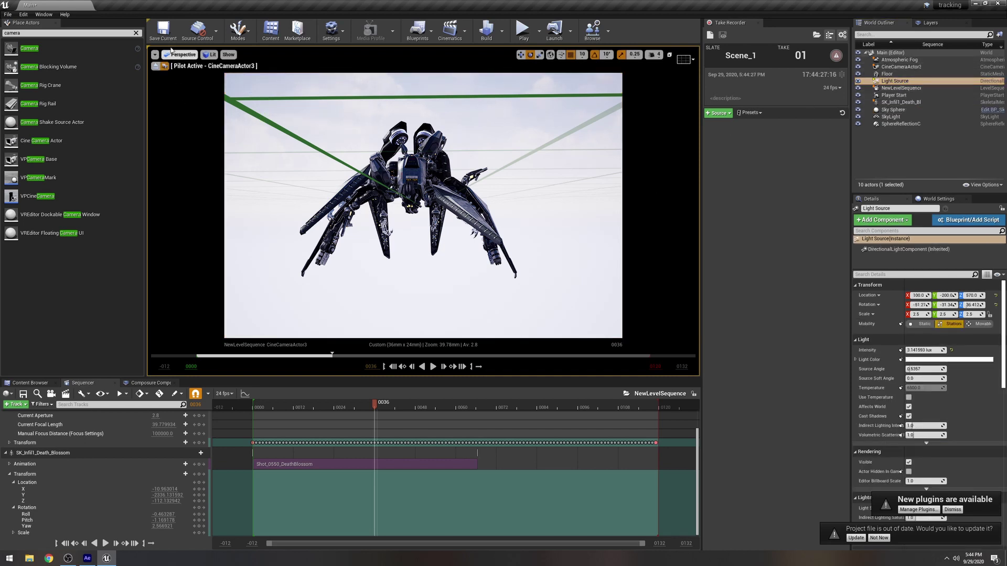
left_click(186, 55)
left_click(183, 167)
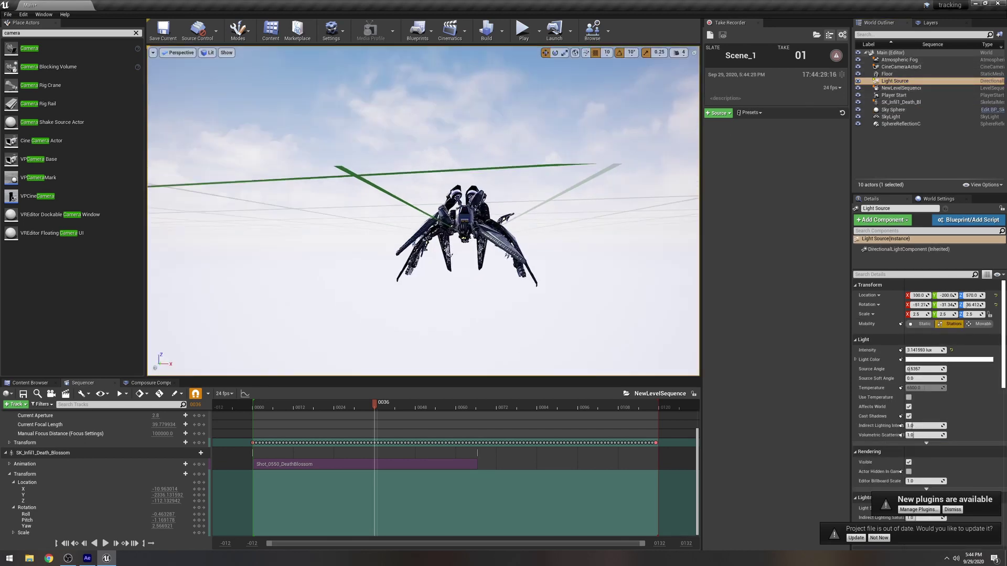
Rotate the Light Source to change the direction of the light falling on the ship.
right_click_drag(423, 211, 488, 236)
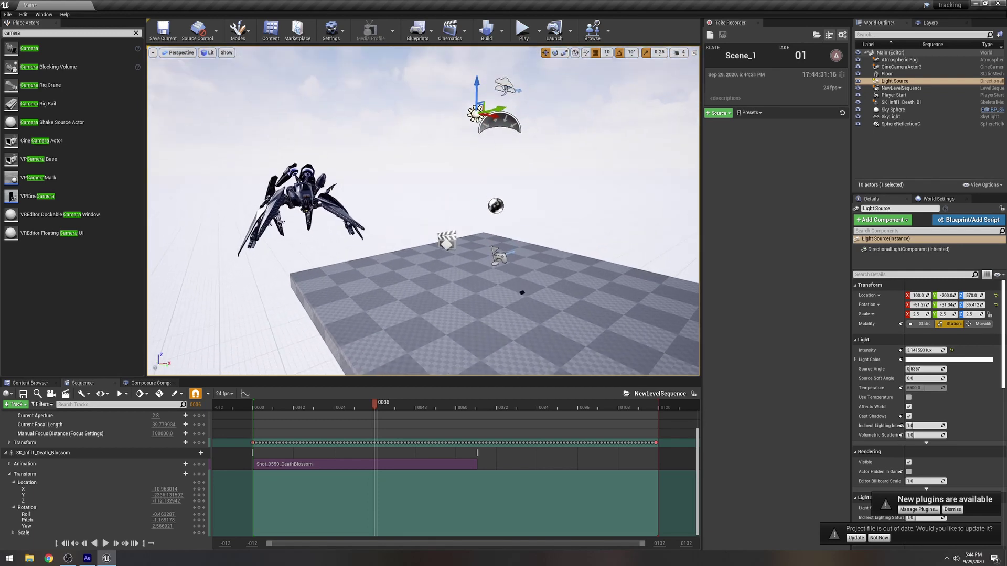
right_click_drag(443, 195, 447, 194)
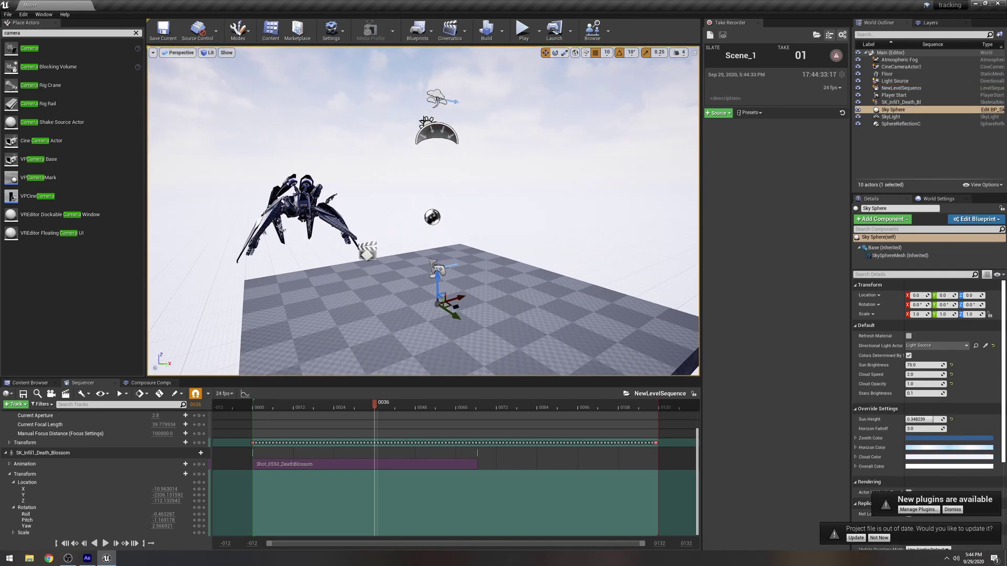
key("e")
right_click_drag(395, 187, 362, 188)
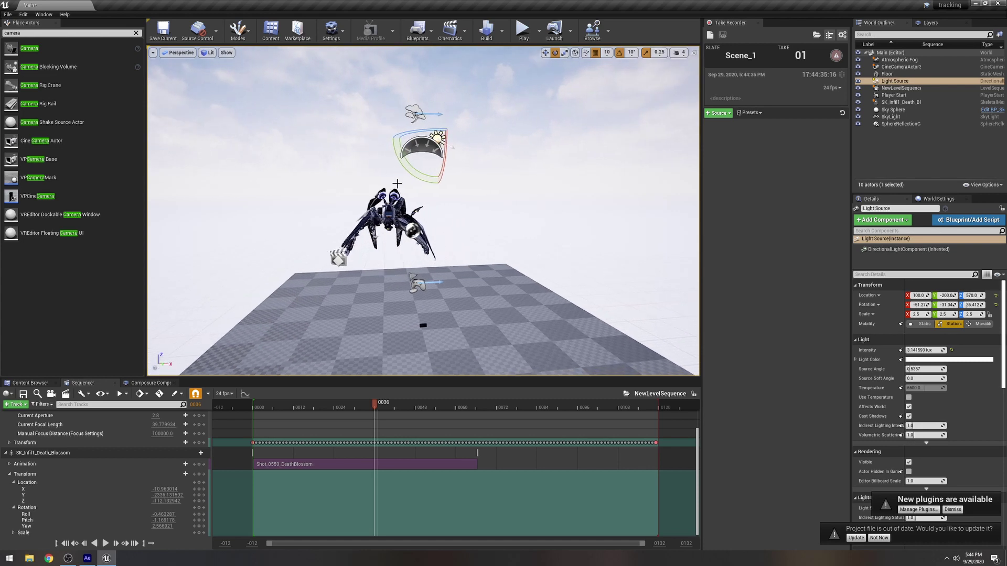
left_click_drag(409, 169, 425, 181)
left_click_drag(475, 119, 462, 99)
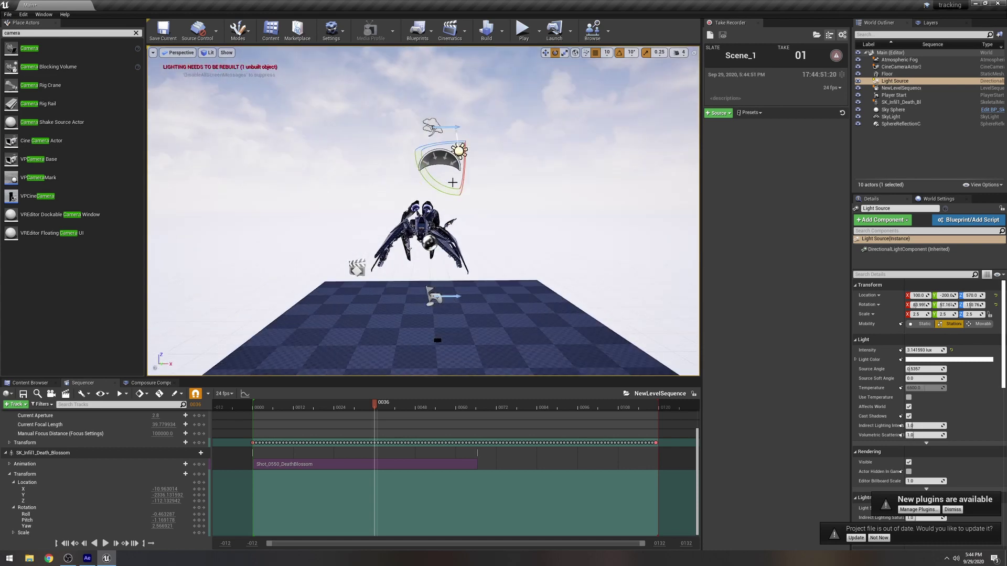
Try another rotation of the Light Source, undo it, and rotate the light again from its earlier orientation.
left_click_drag(452, 182, 429, 180)
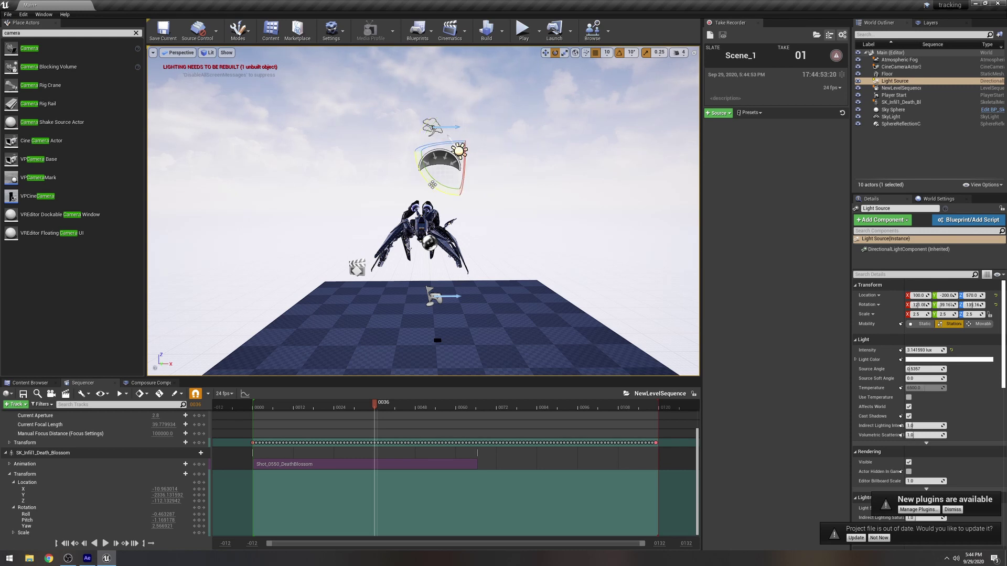
key("ctrl+z")
left_click(426, 123)
left_click(449, 153)
left_click(461, 150)
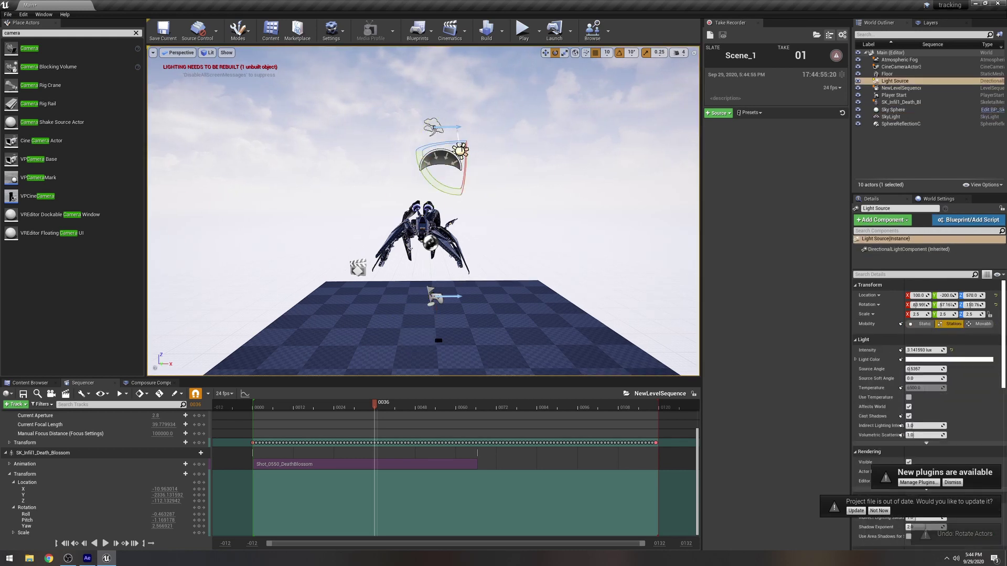
left_click_drag(427, 161, 419, 190)
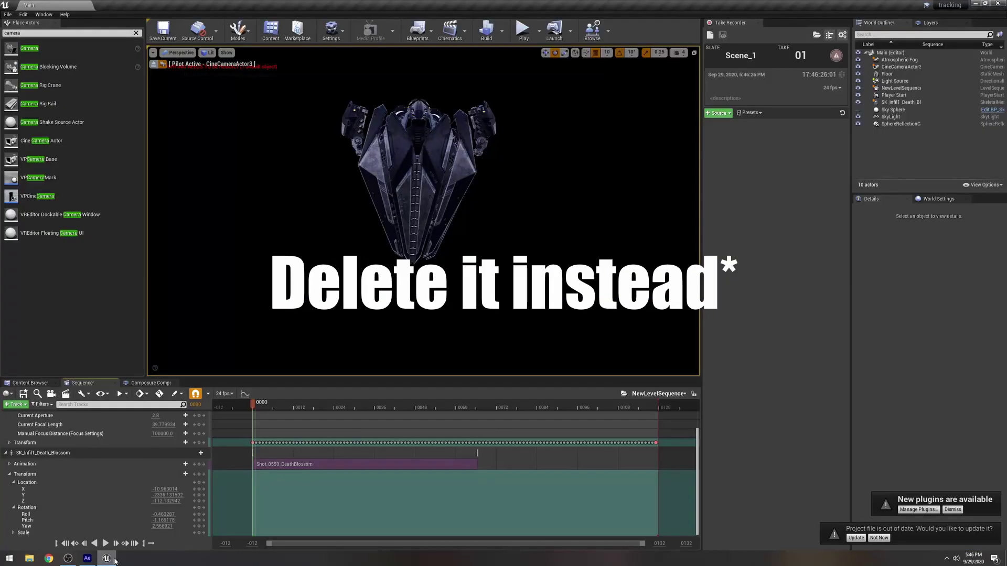
Delete the Sky Sphere actor from the level.
left_click(893, 109)
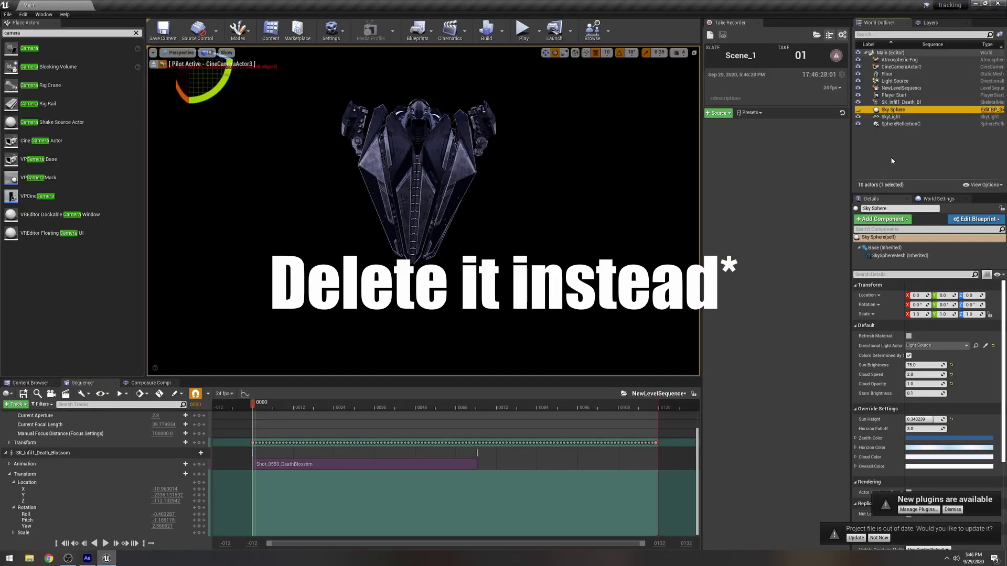
key("Delete")
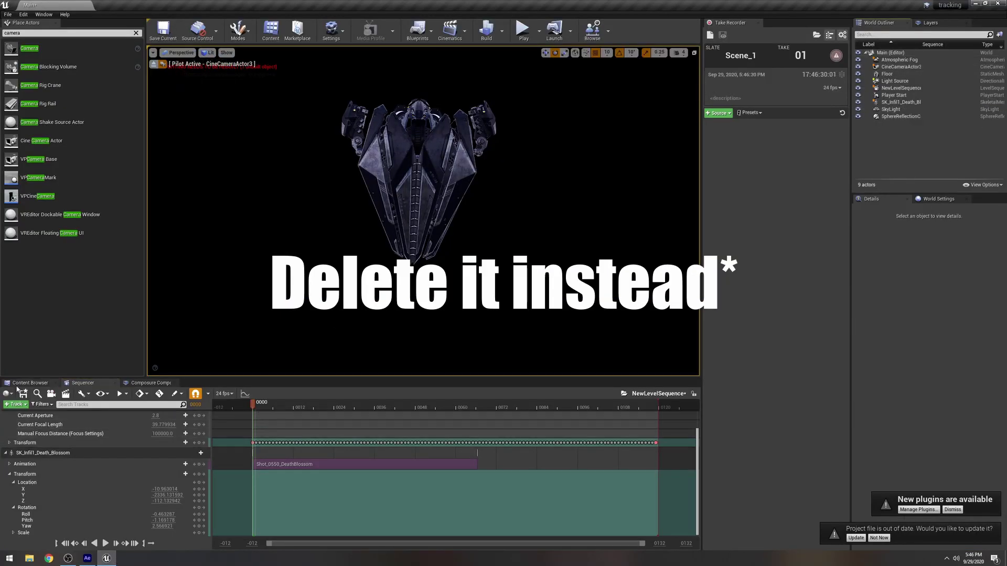
Open the NewLevelSequence job's configuration in Movie Render Queue and review its png Sequence and Output settings.
left_click(43, 14)
mouse_move(60, 30)
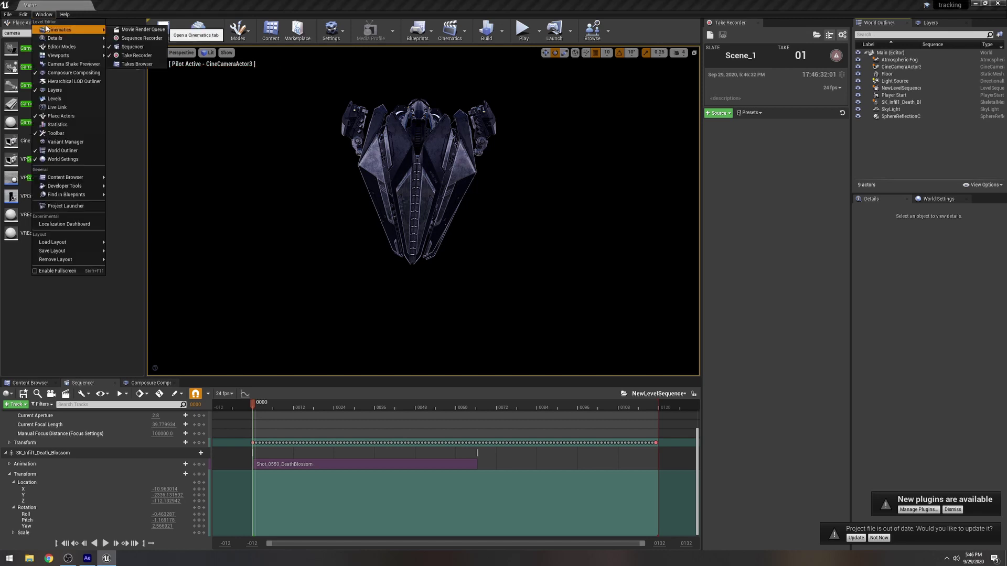
left_click(141, 30)
left_click(507, 261)
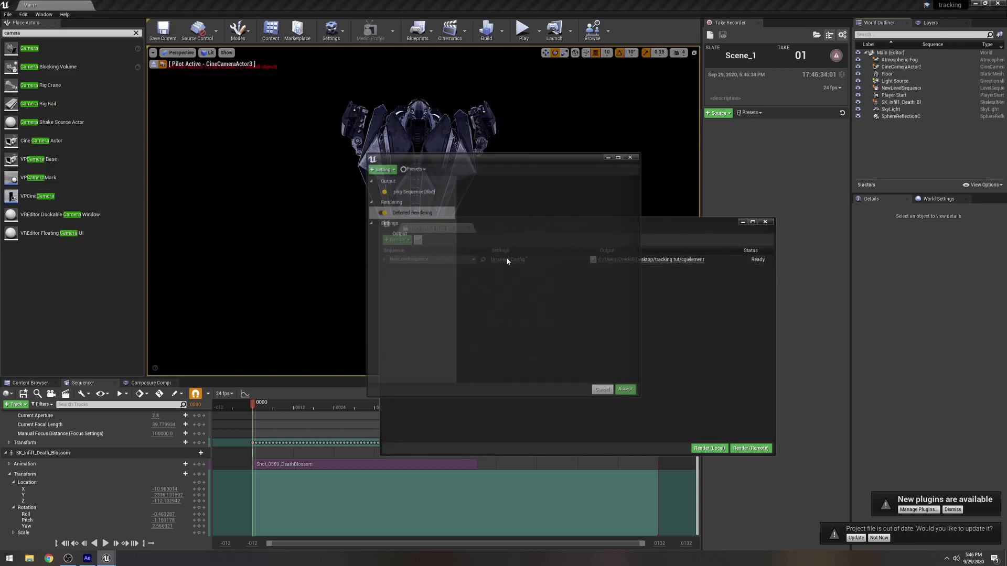
left_click(410, 191)
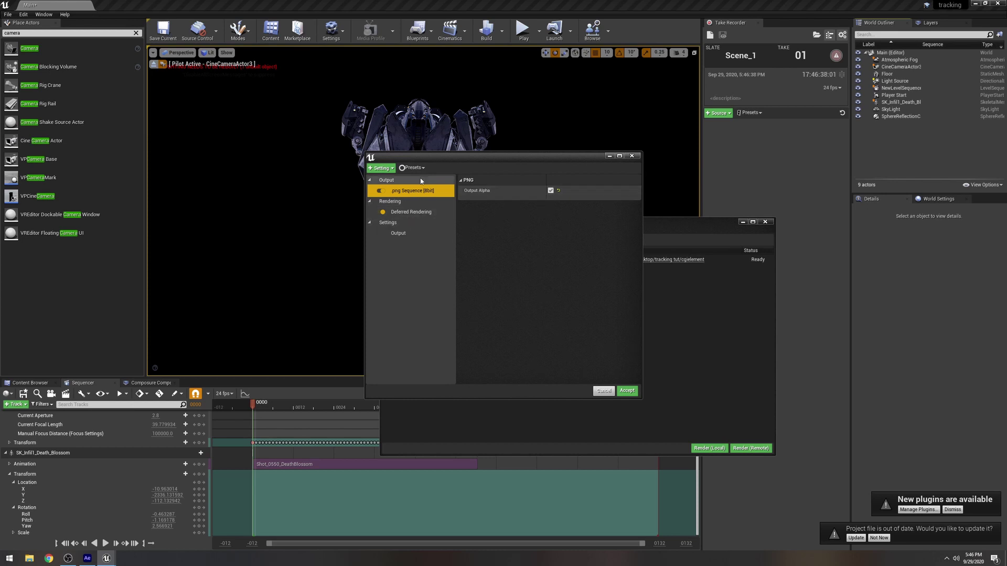
left_click(398, 233)
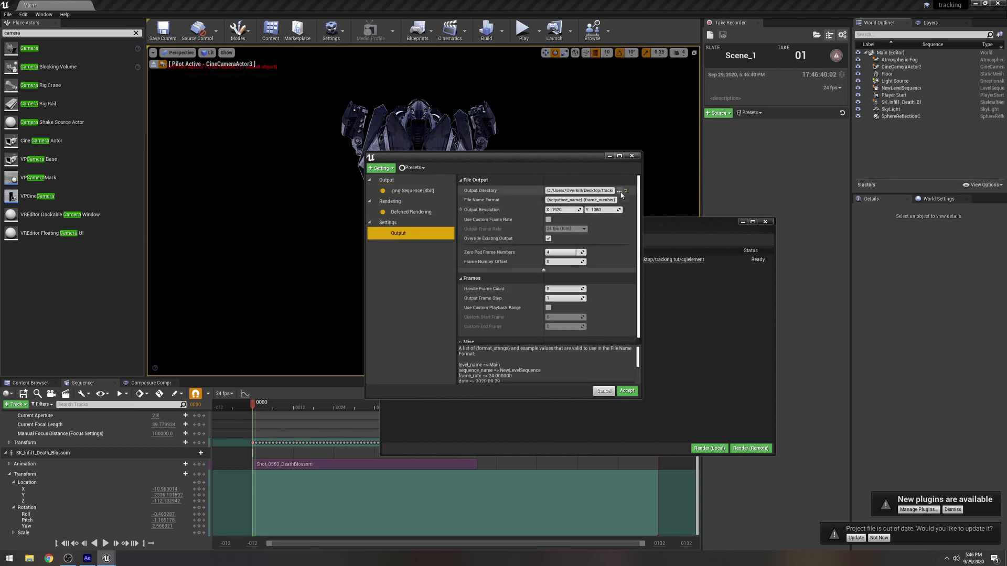
Create a folder named "cgi element 2" inside tracking tut and choose it as the render's output directory.
left_click(620, 191)
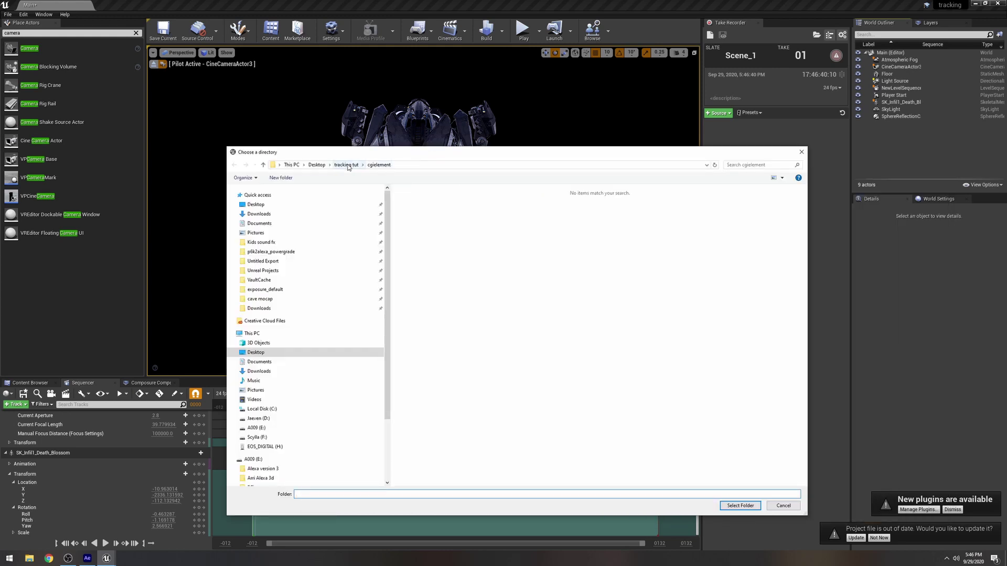
left_click(352, 166)
right_click(464, 298)
right_click(418, 345)
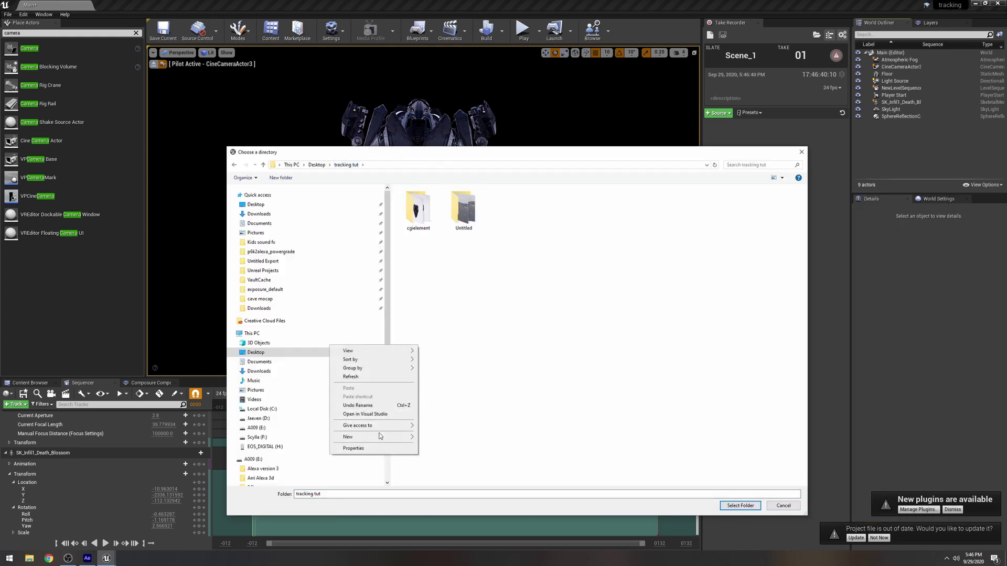
mouse_move(380, 436)
left_click(433, 438)
type("cgi elem")
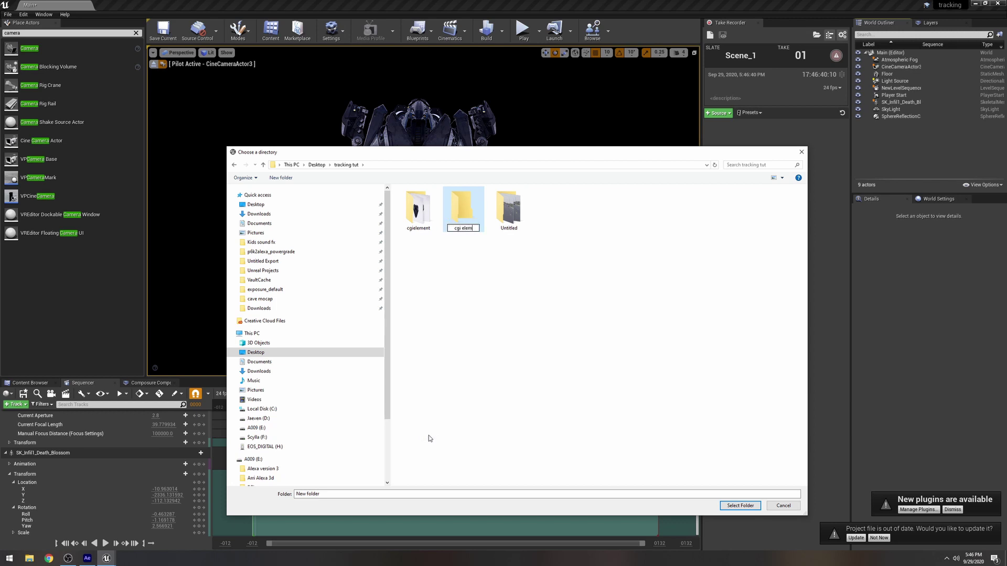
type("ent 2")
key("Return")
key("Return")
left_click(748, 506)
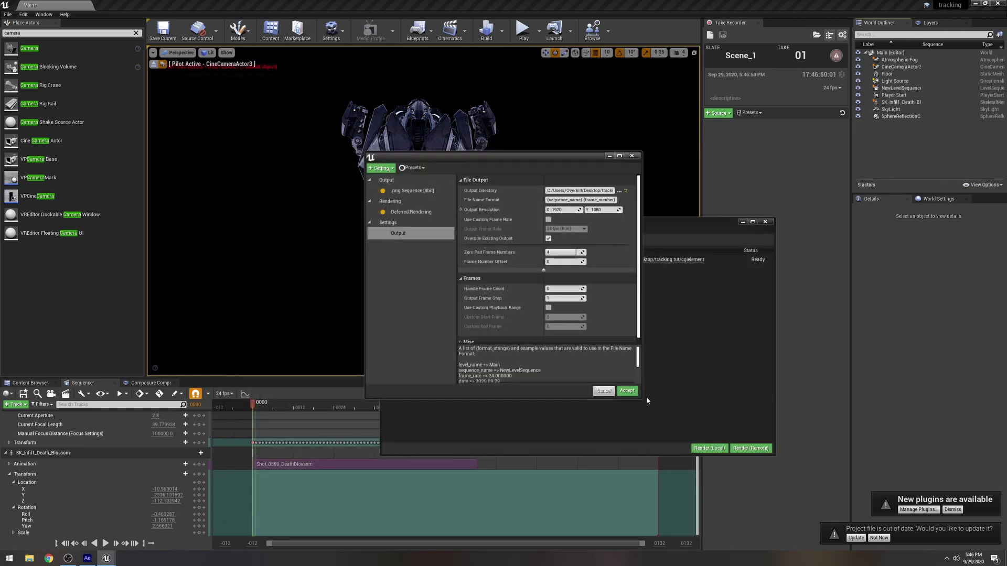
Accept the render settings and render NewLevelSequence locally.
left_click(627, 390)
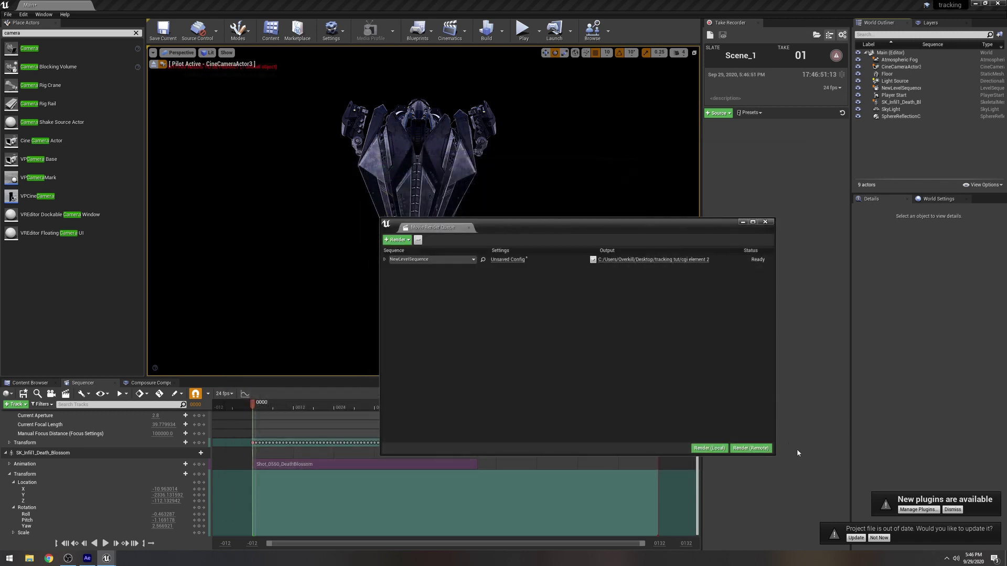
left_click(706, 450)
Switch to After Effects and return the tracked street footage composition to its first frame.
left_click(91, 559)
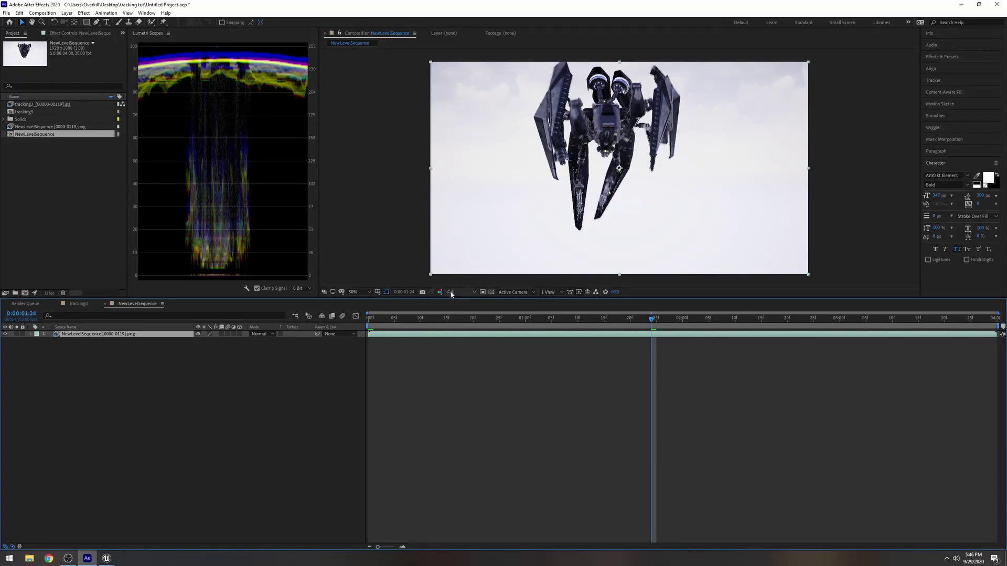
key("Home")
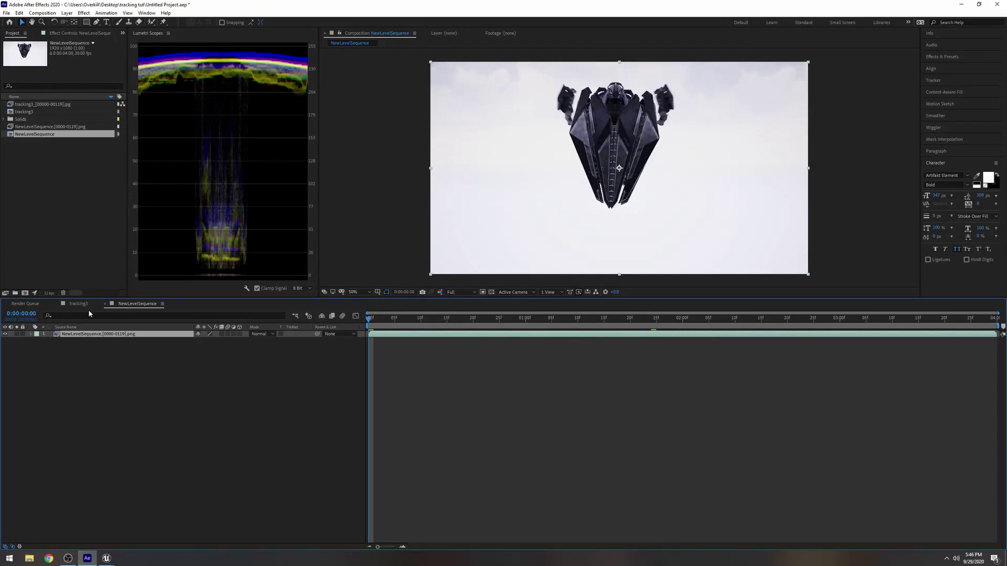
left_click(79, 304)
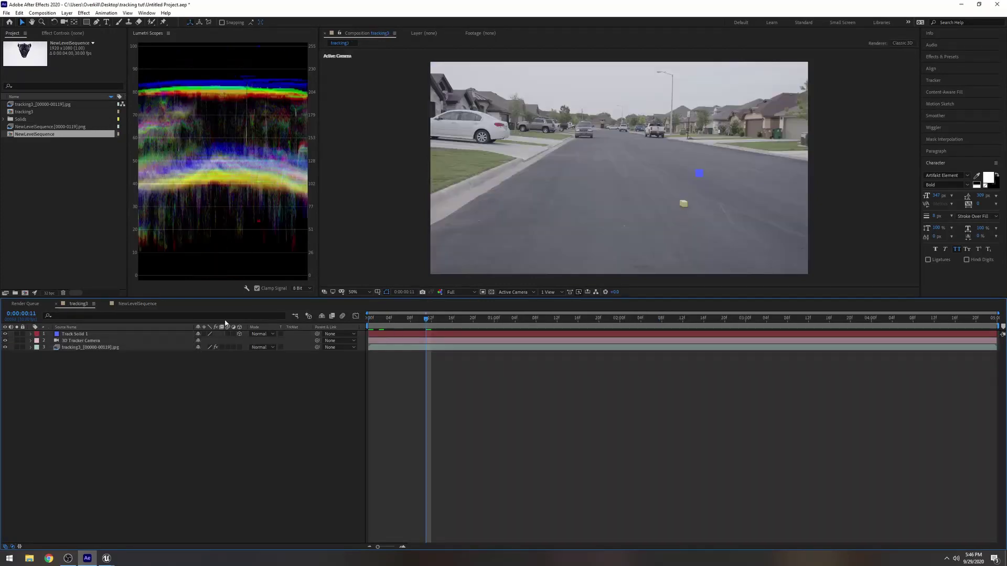
left_click_drag(430, 328, 344, 327)
Import the rendered NewLevelSequence PNG sequence from the cgi element 2 folder into the project.
double_click(52, 175)
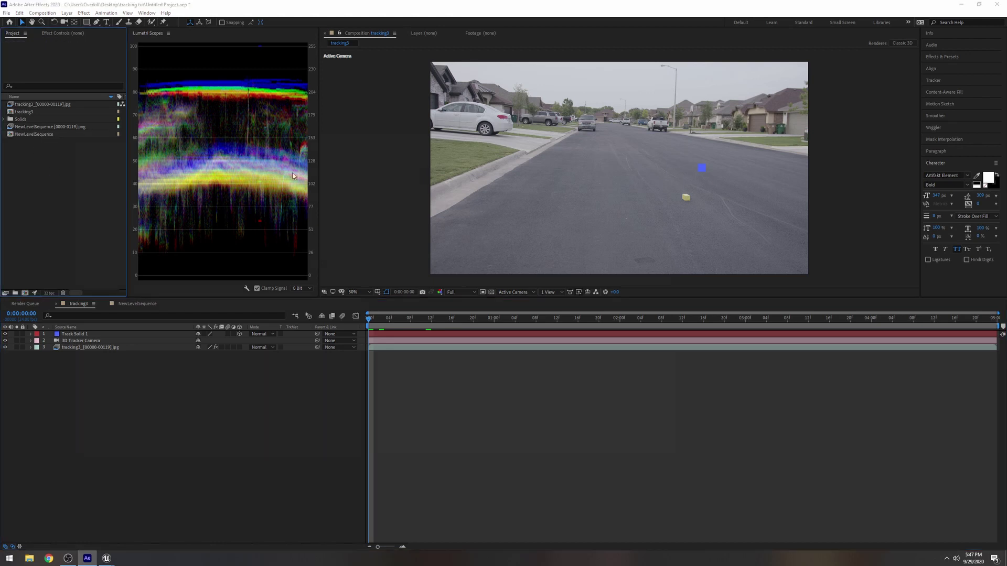
left_click(182, 144)
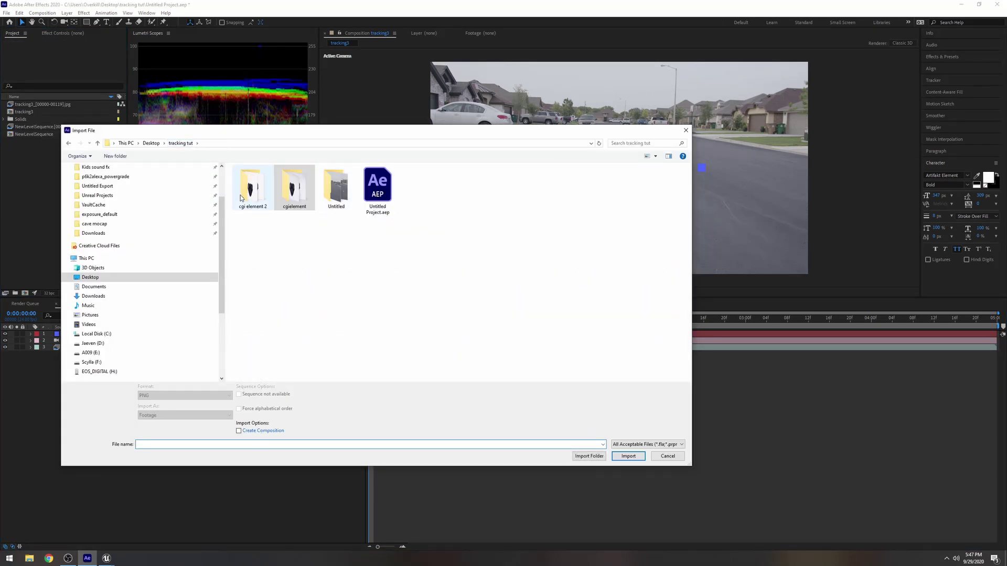
double_click(336, 189)
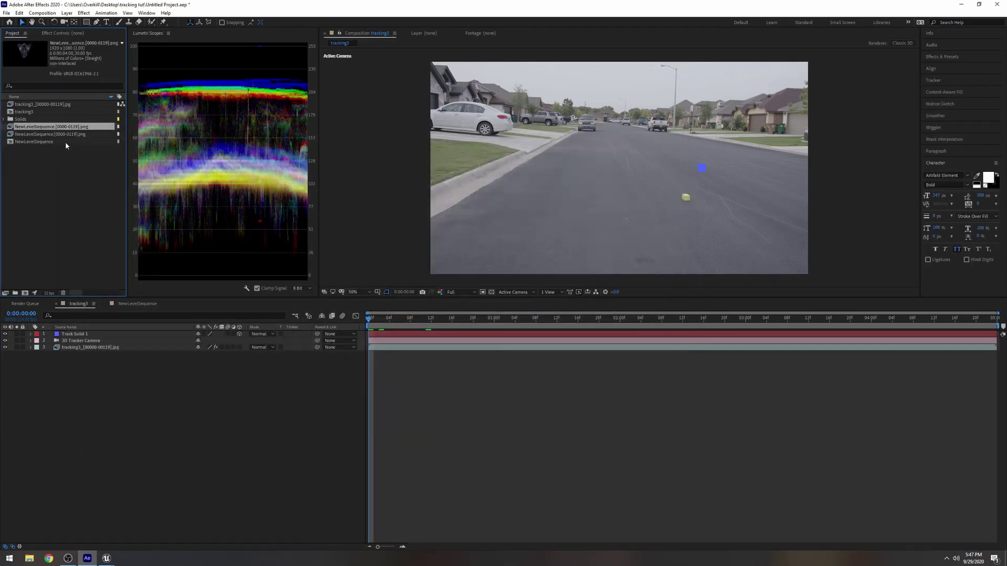
Interpret the newly imported NewLevelSequence PNG footage at 24 frames per second.
right_click(65, 129)
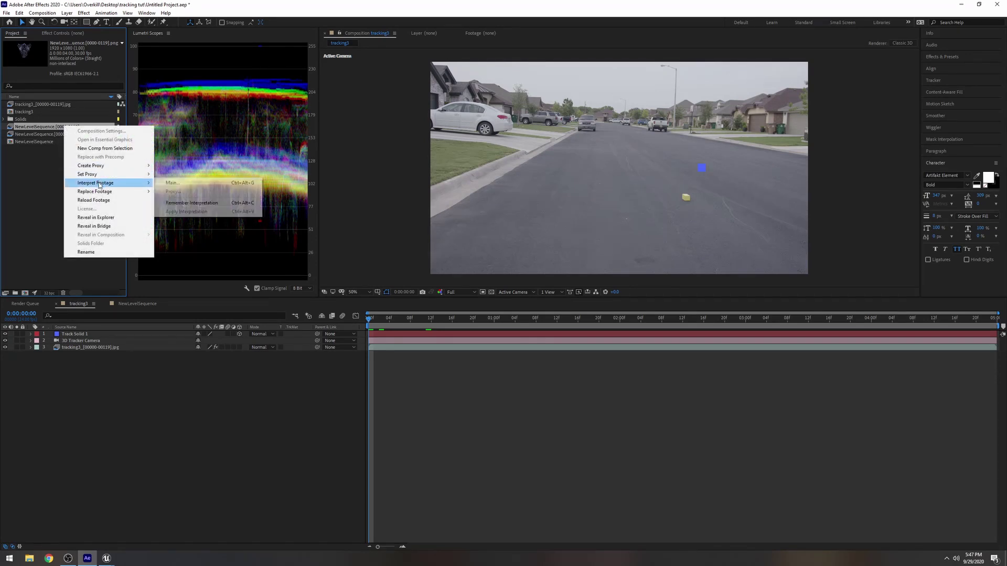
left_click(169, 183)
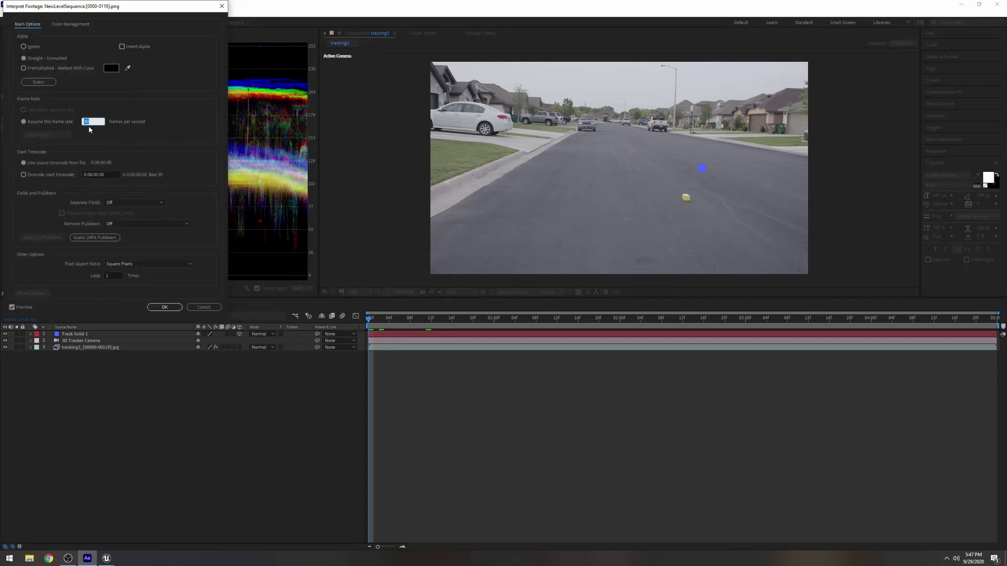
left_click(164, 307)
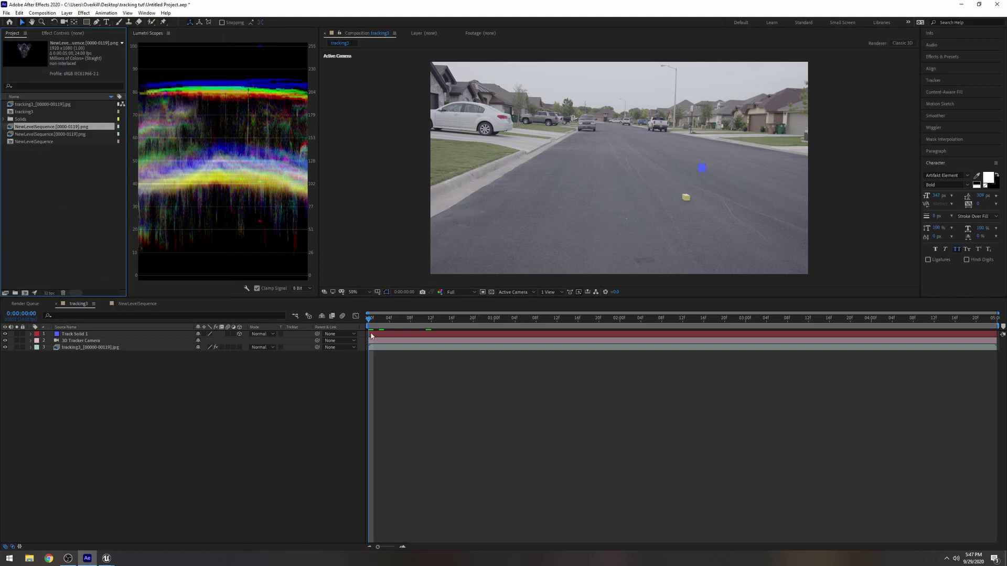
Place the new NewLevelSequence PNG footage directly above the street footage, preview the ship's animation, and return to the first frame.
left_click_drag(76, 130, 105, 348)
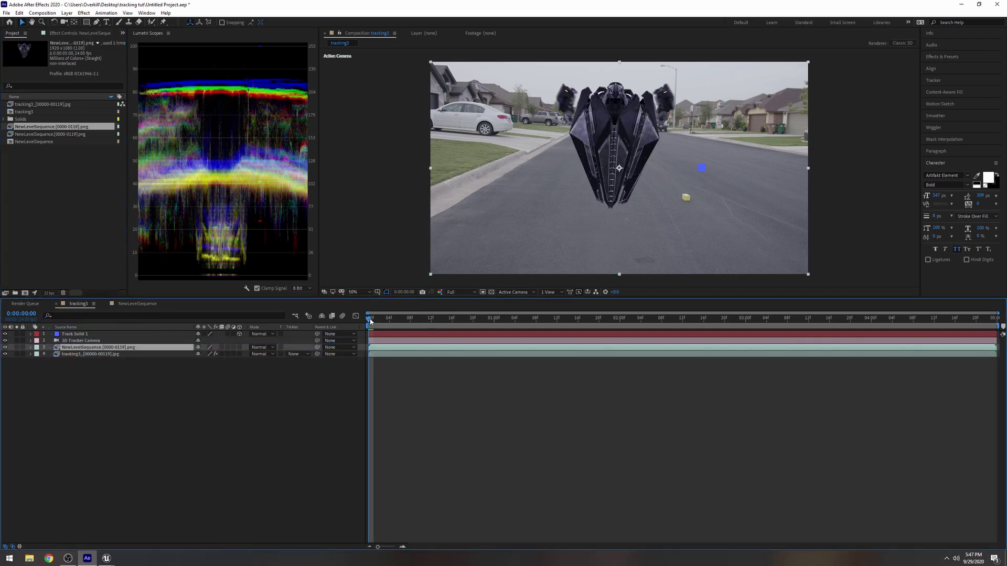
left_click_drag(370, 319, 547, 321)
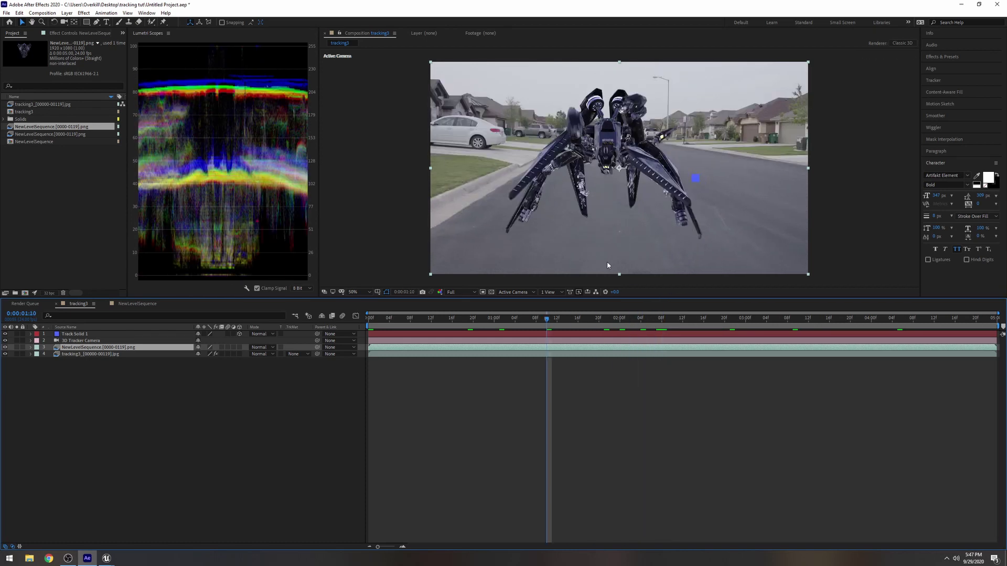
left_click(374, 319)
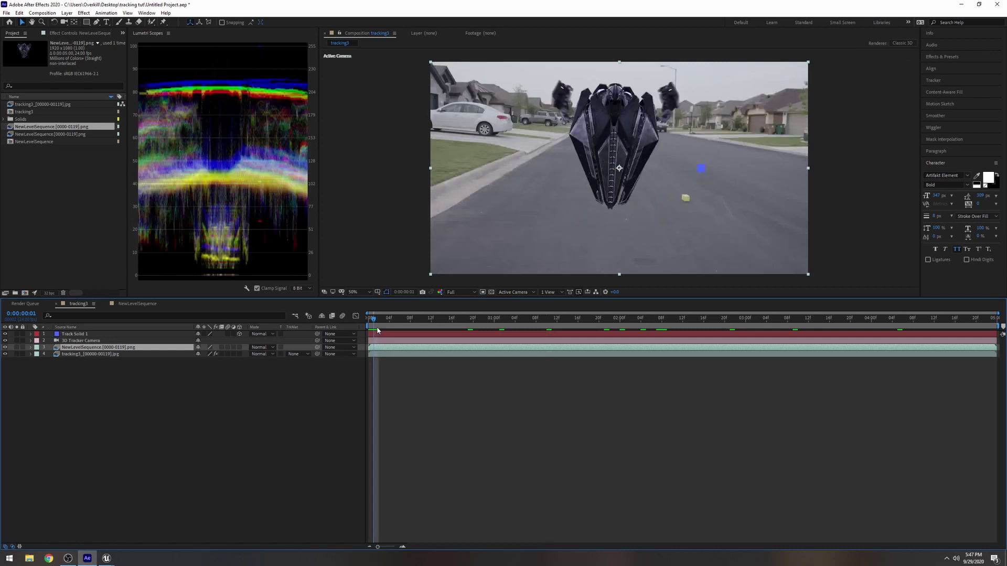
left_click(366, 321)
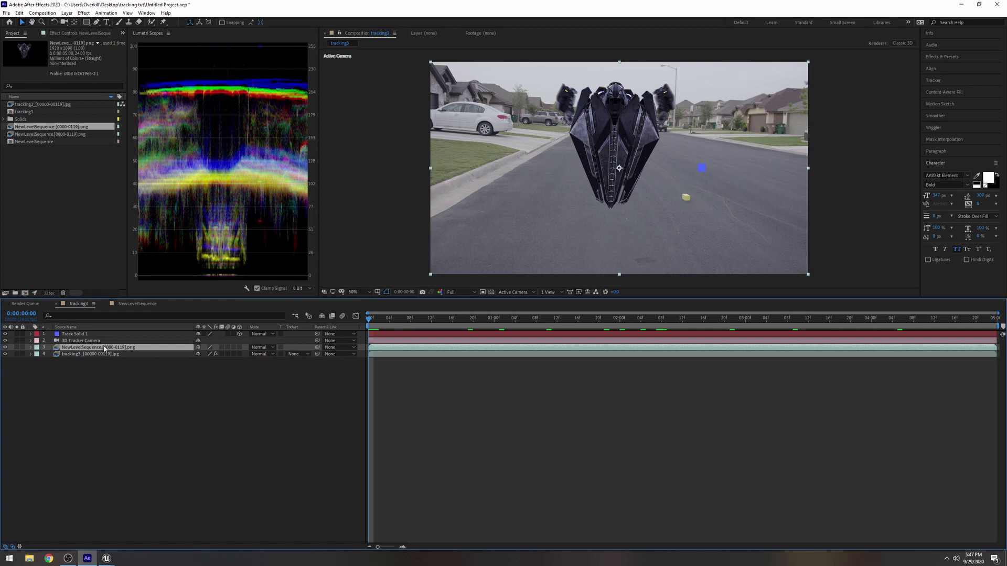
Duplicate the NewLevelSequence layer, switch to the Standard workspace, and apply the Drop Shadow effect to the lower copy.
key("ctrl+d")
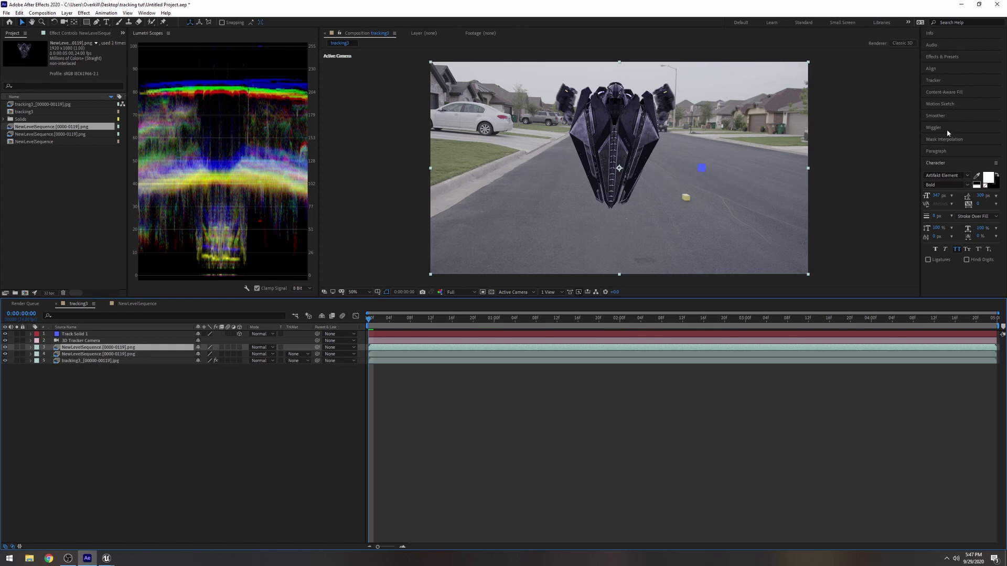
left_click(814, 24)
left_click(901, 131)
type("drop")
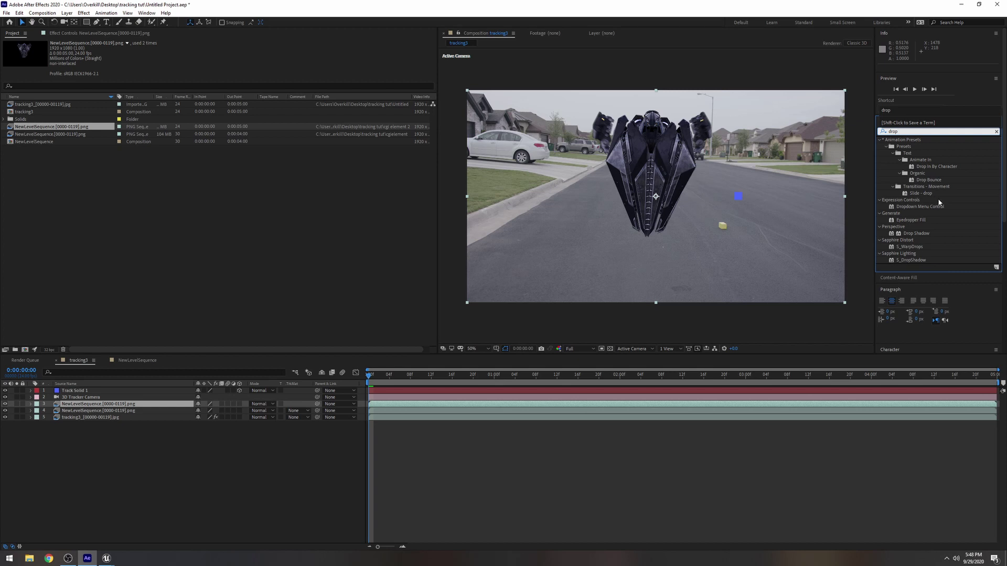
left_click_drag(917, 233, 117, 409)
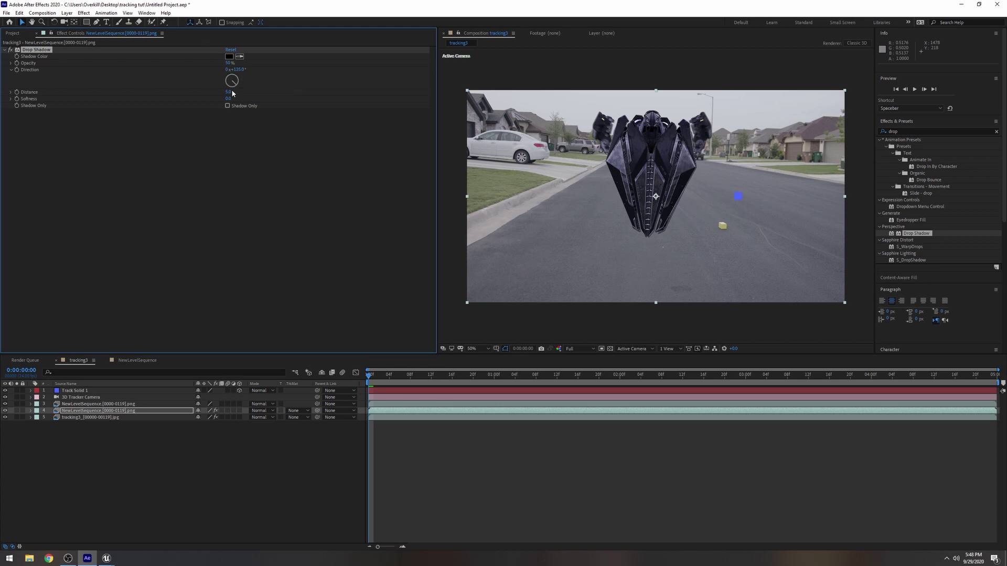
Make the Drop Shadow show only a soft shadow beneath the ship, with distance about 659 and softness about 422.
left_click_drag(237, 89, 353, 88)
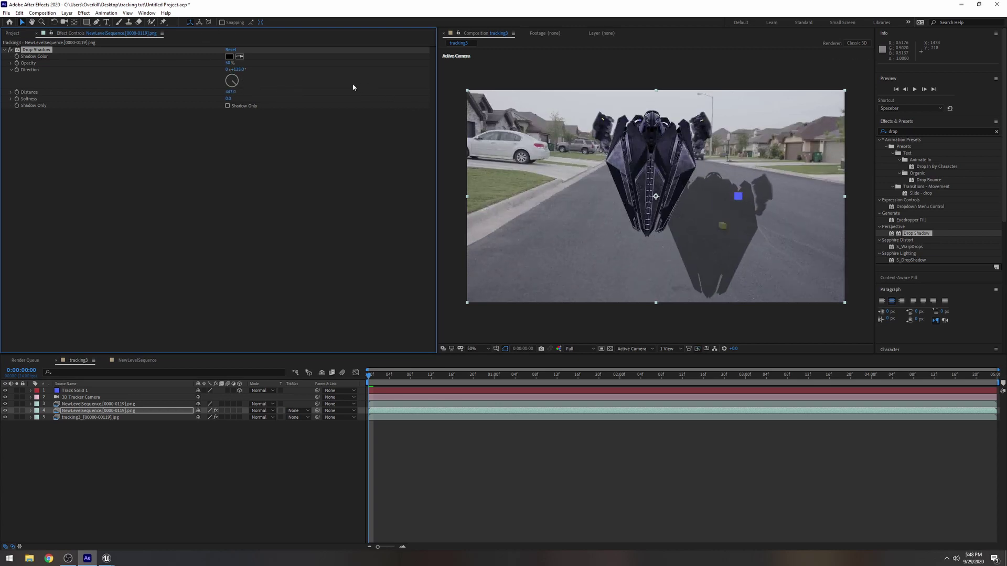
left_click_drag(240, 72, 271, 83)
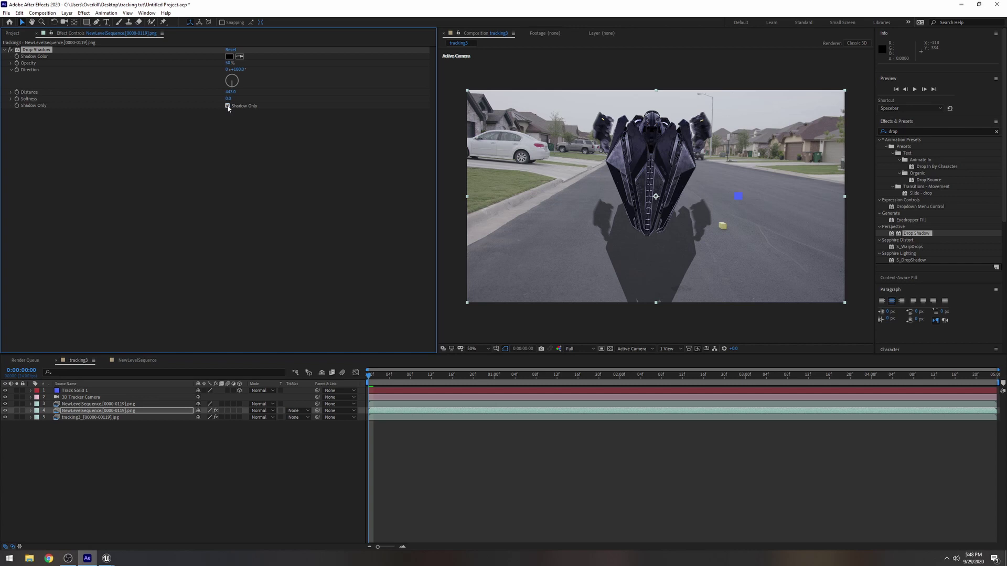
left_click_drag(288, 103, 407, 111)
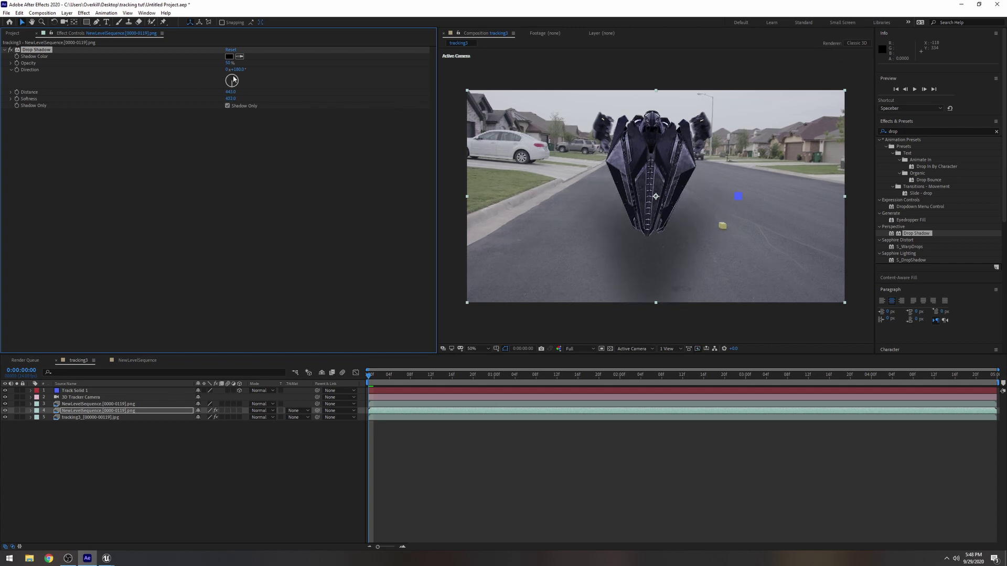
mouse_move(241, 69)
left_mouse_down()
mouse_move(252, 70)
mouse_move(228, 69)
left_mouse_up()
left_click_drag(297, 76, 351, 128)
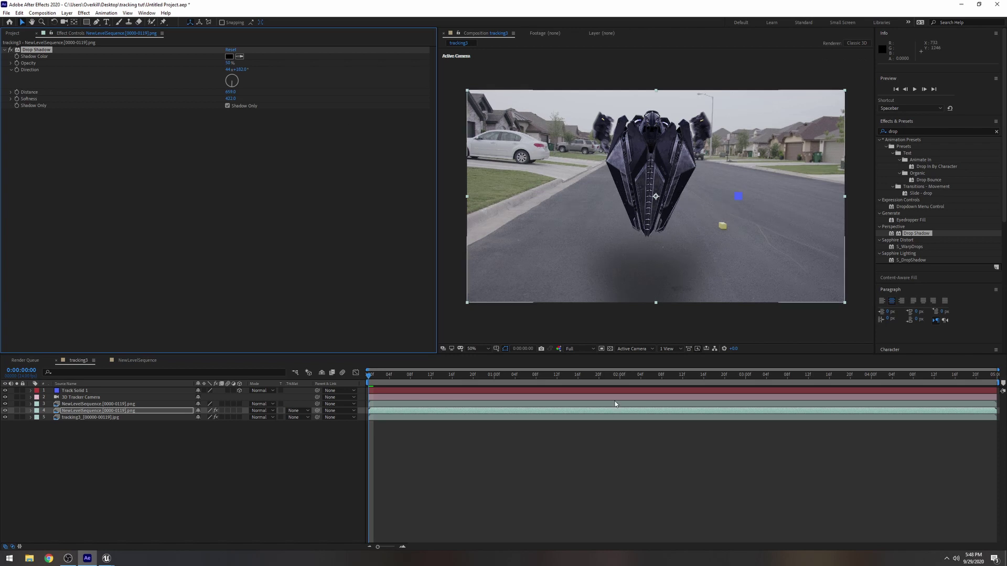
Scrub through the composition to examine how the soft ground shadow follows the animated ship.
left_click_drag(370, 377, 453, 387)
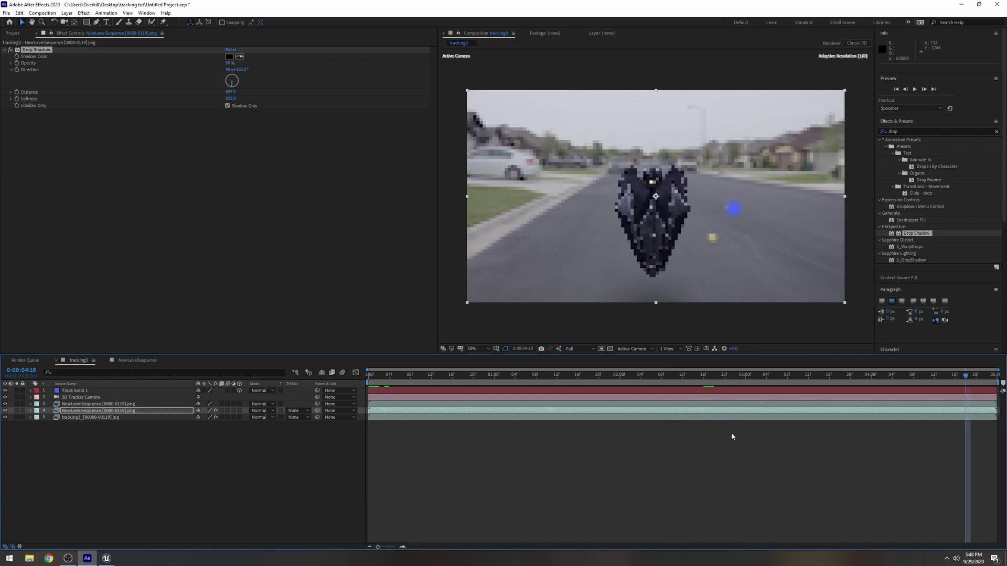
left_click(617, 458)
left_click_drag(424, 380, 555, 385)
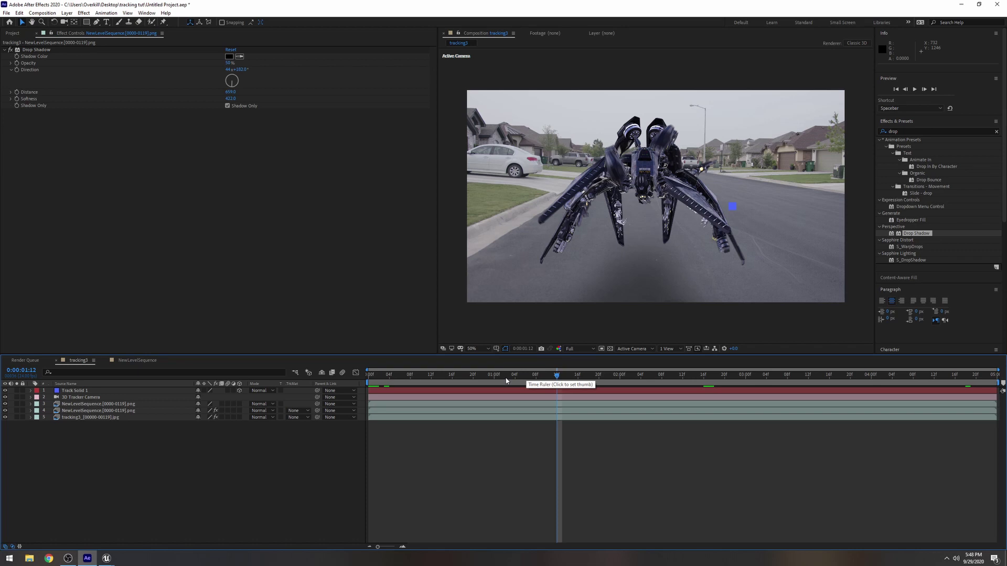
left_click_drag(506, 378, 589, 383)
left_click(493, 391)
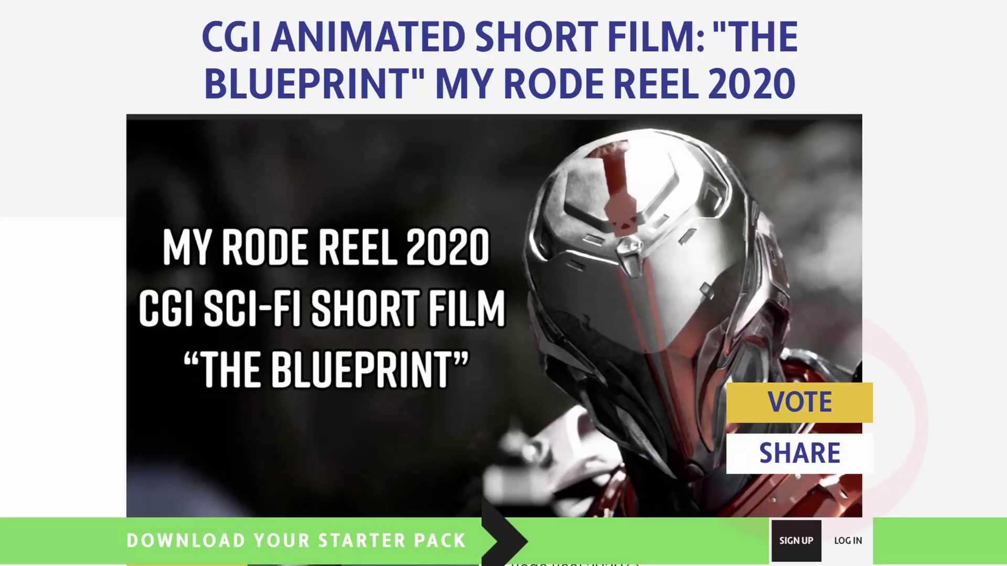